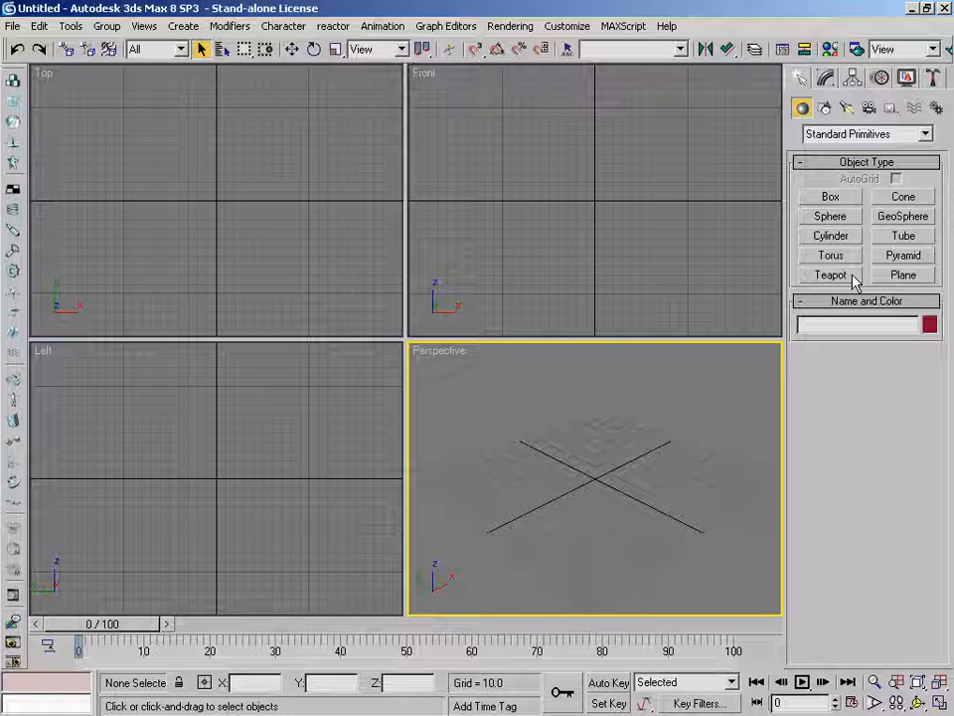
Create a teapot primitive with a radius of about 34, centred on the grid origin of the Perspective view
left_click(850, 276)
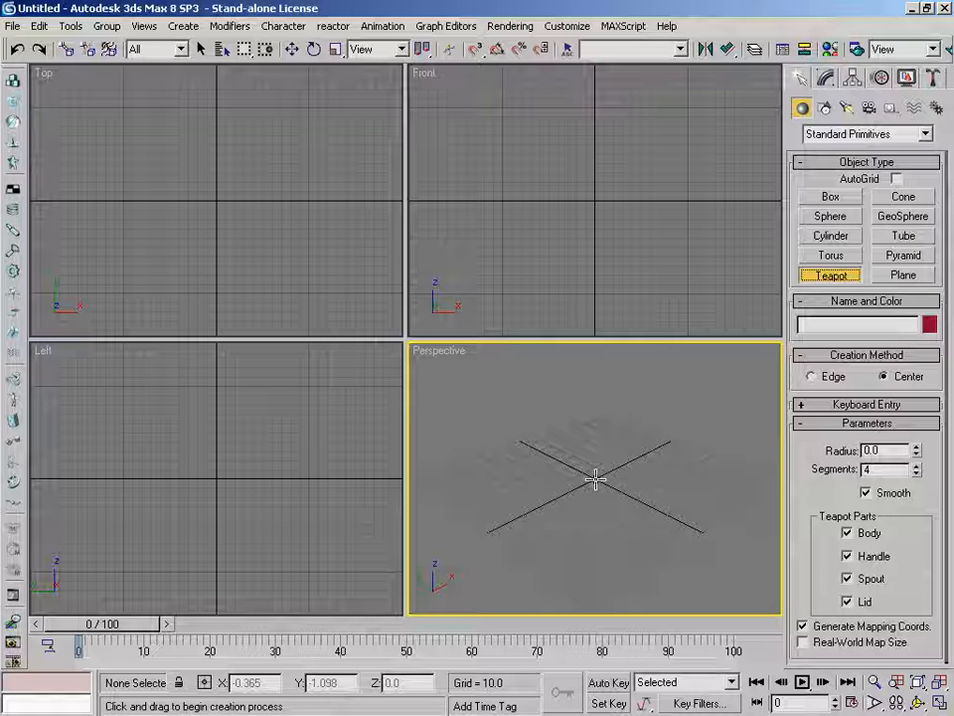
left_click_drag(595, 479, 603, 452)
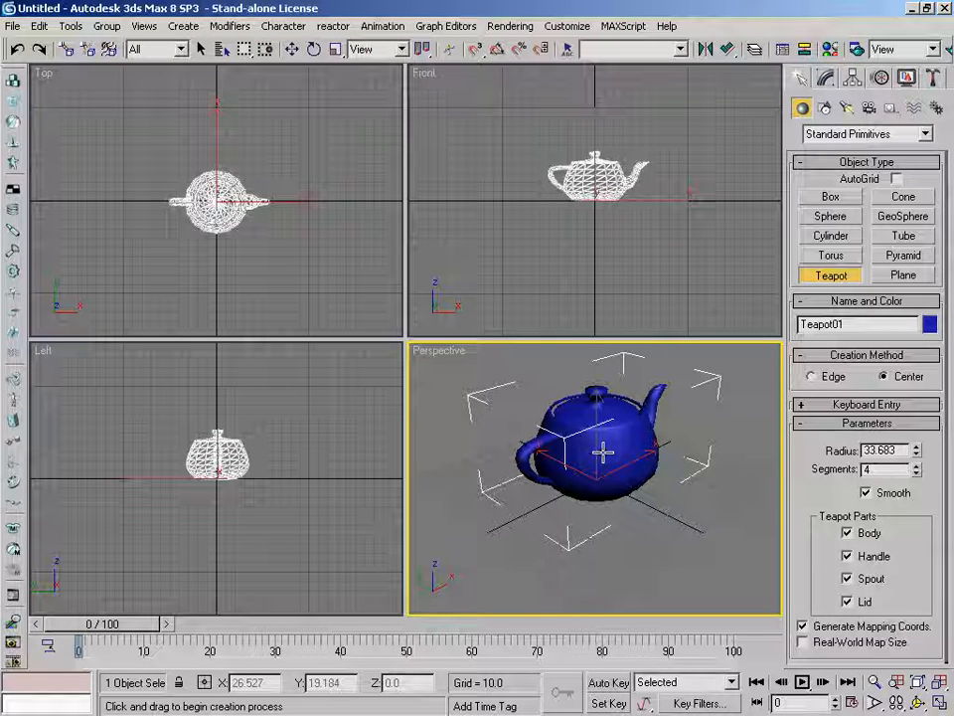
right_click(717, 515)
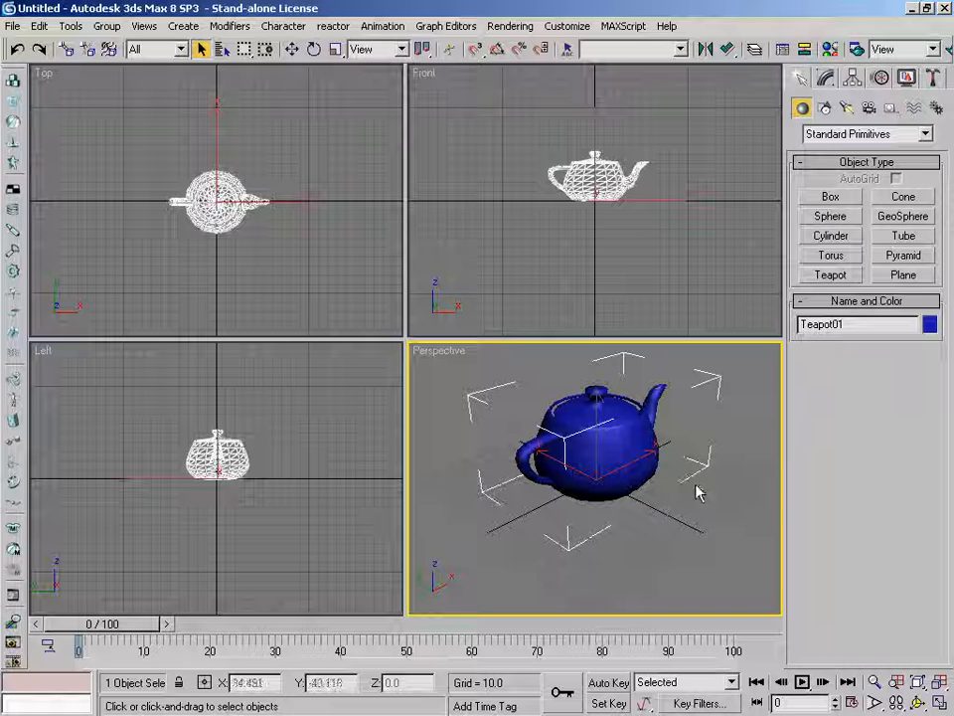
Convert the teapot to an Editable Poly
right_click(613, 451)
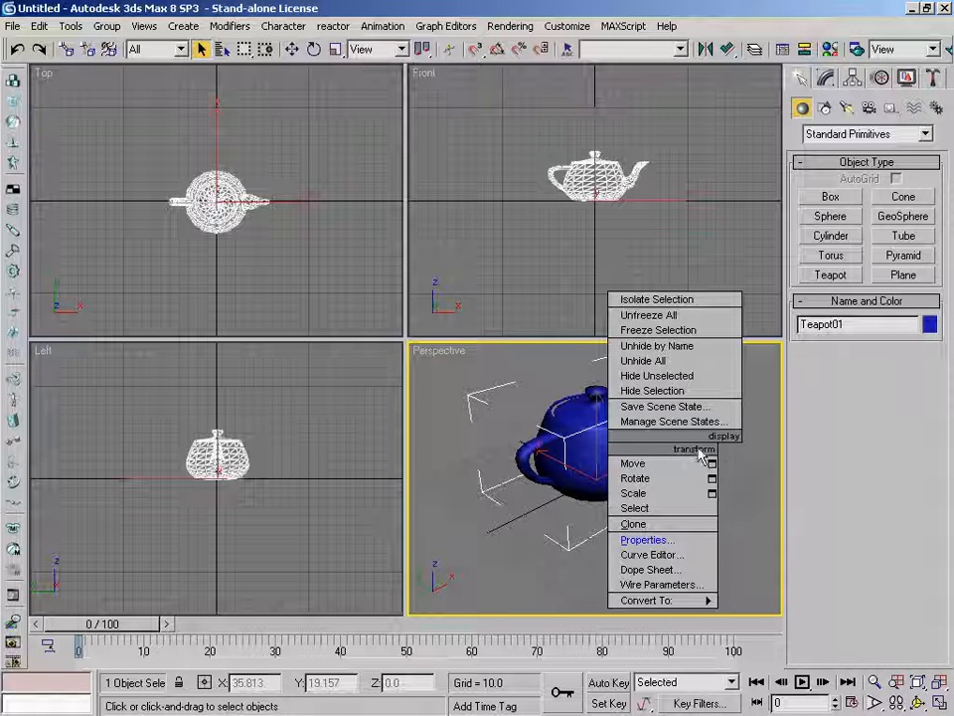
mouse_move(686, 601)
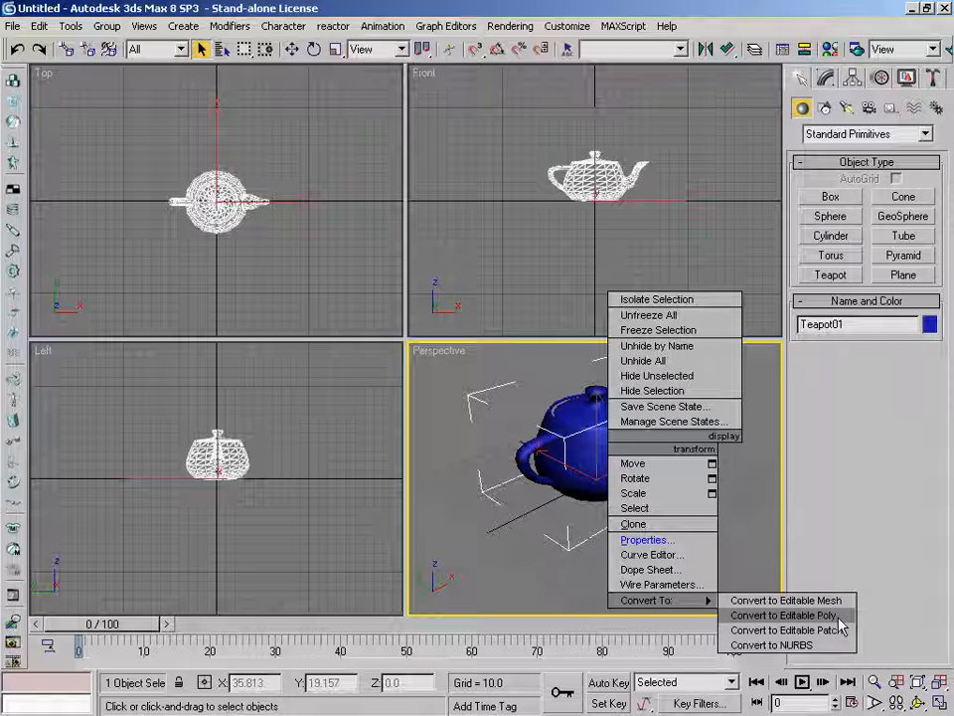
left_click(785, 615)
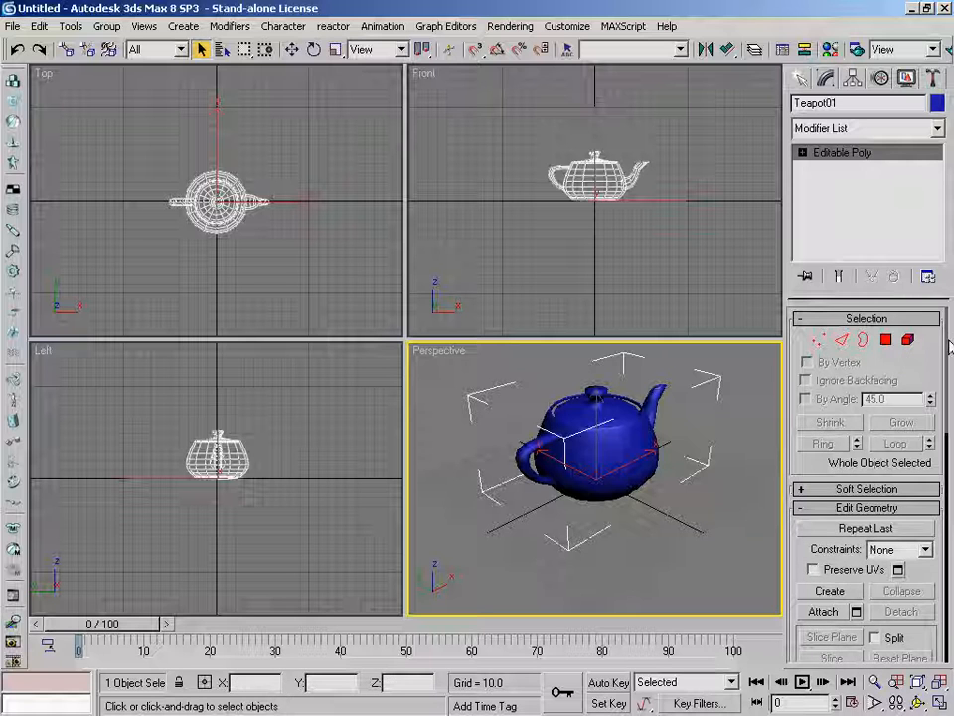
Enter vertex sub-object level, maximize the Perspective view and select single vertices one after another on the teapot's body
left_click(819, 342)
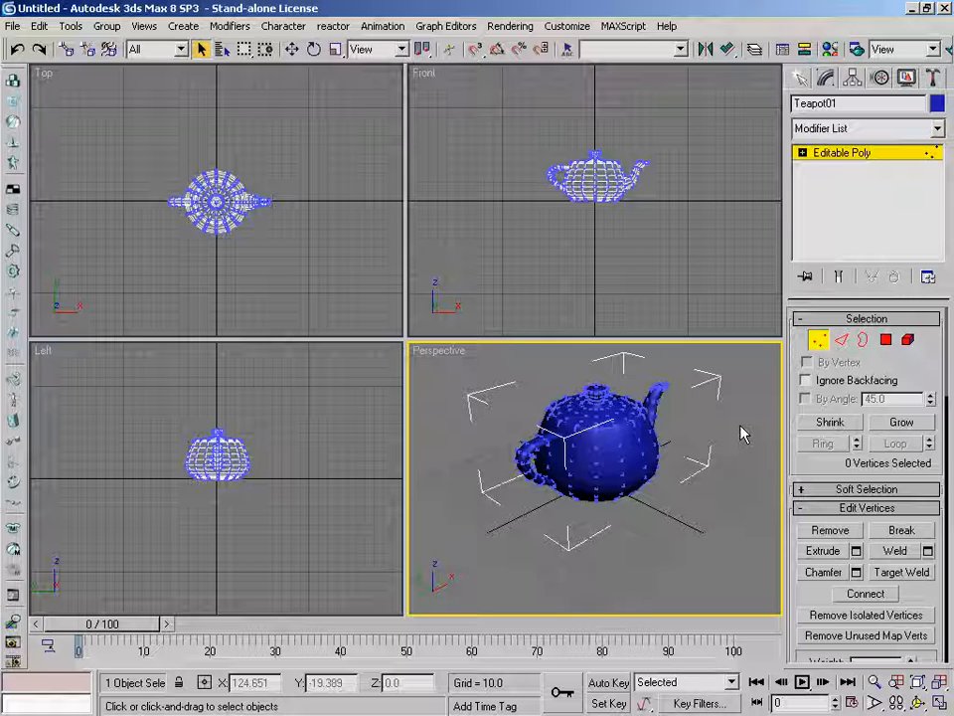
key("alt+w")
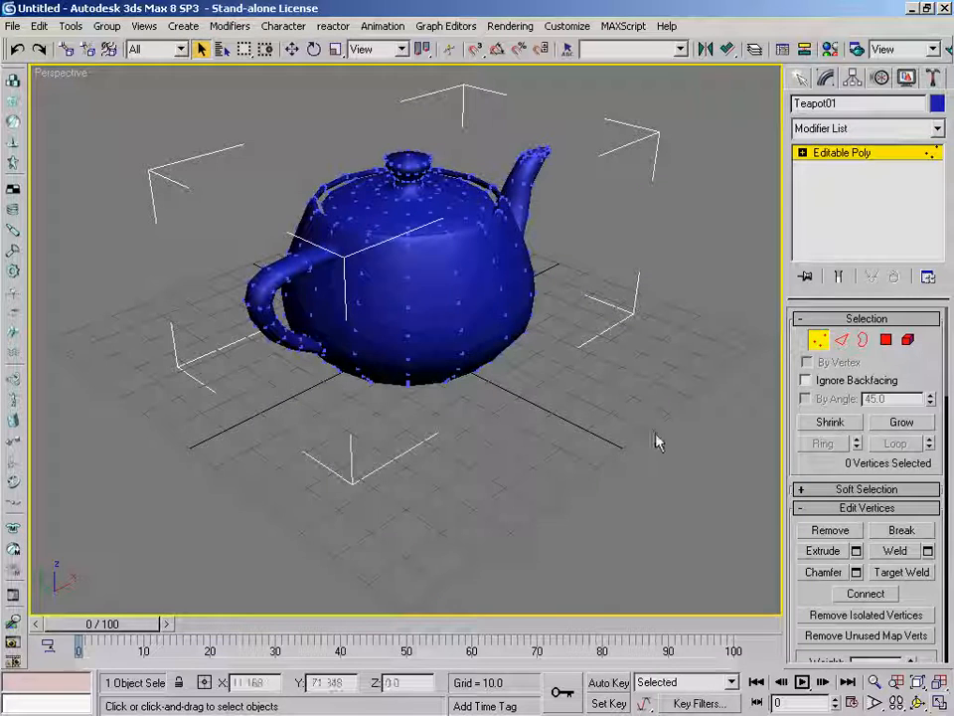
left_click(410, 276)
left_click(459, 277)
left_click(455, 271)
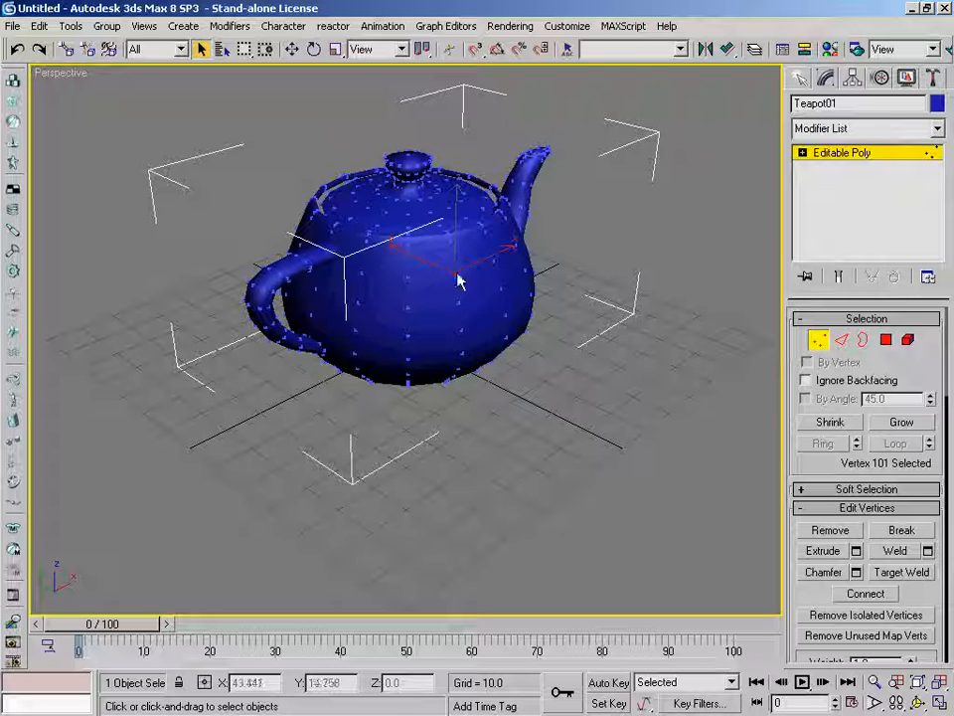
left_click(493, 263)
left_click(529, 276)
left_click(502, 288)
left_click(426, 316)
left_click(415, 310)
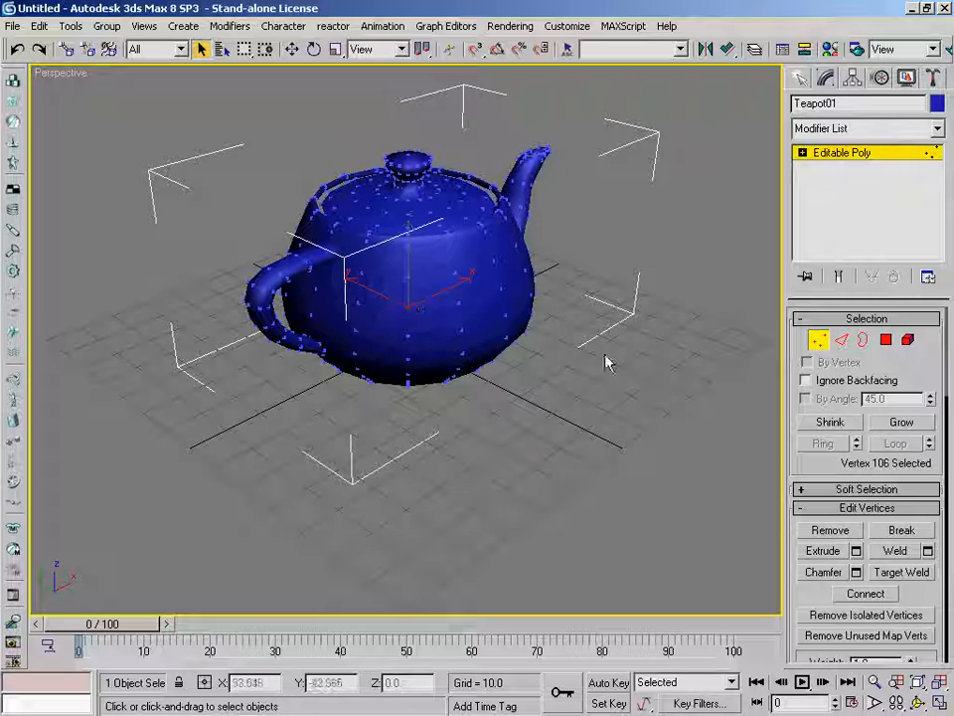
Clear the vertex selection and store the scene with Hold
middle_click_drag(581, 277, 458, 296, "alt")
left_click(452, 269)
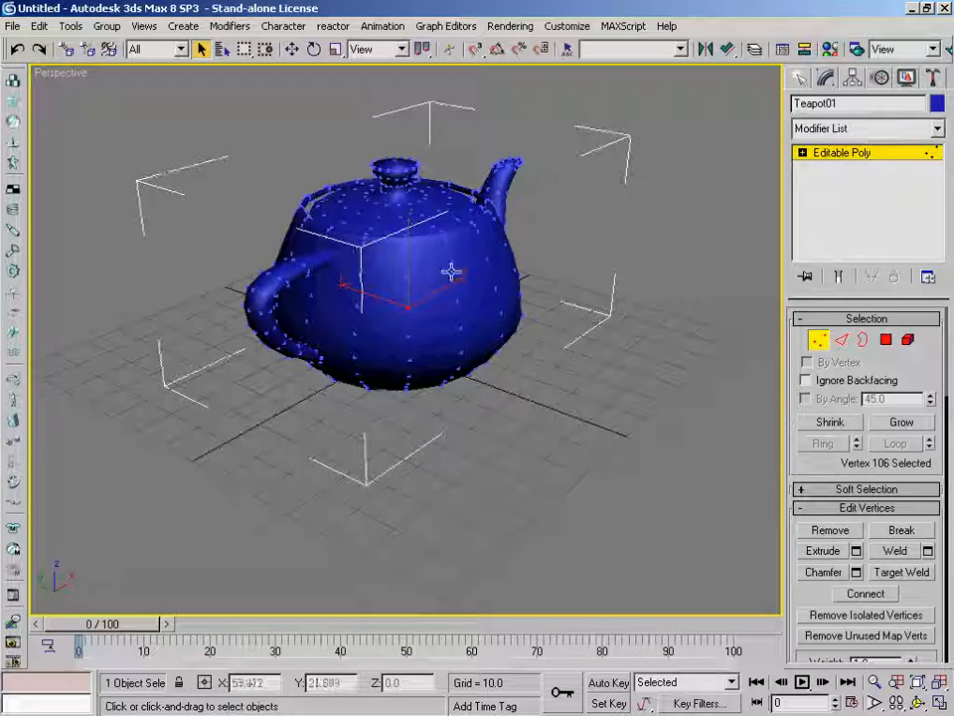
left_click(587, 285)
key("ctrl+alt+h")
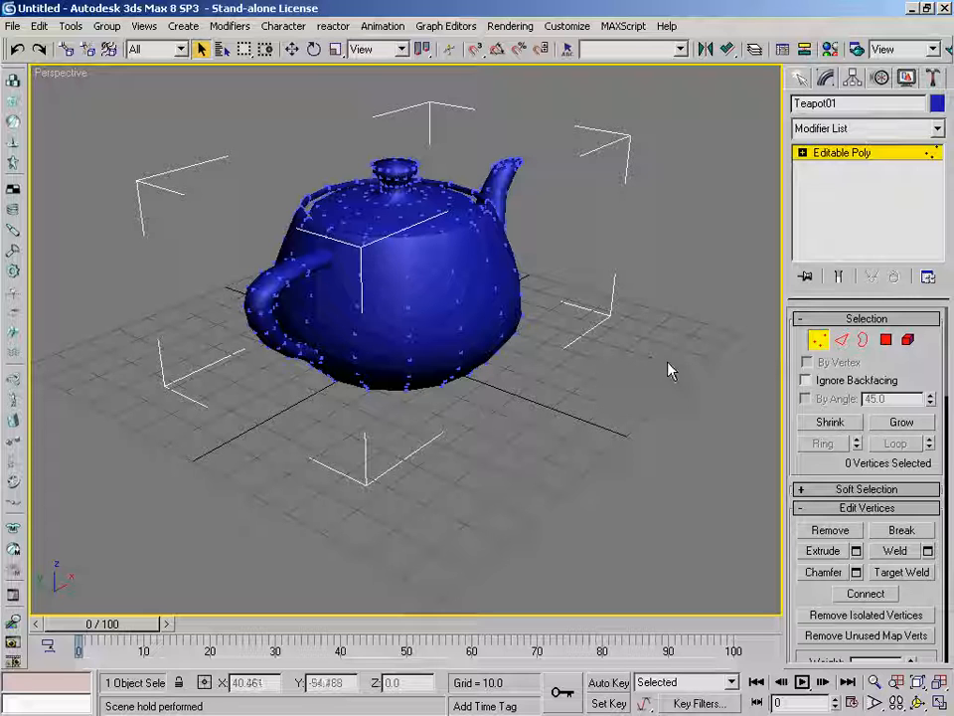
Switch to edge sub-object level and display Edged Faces in the Perspective view
left_click(843, 341)
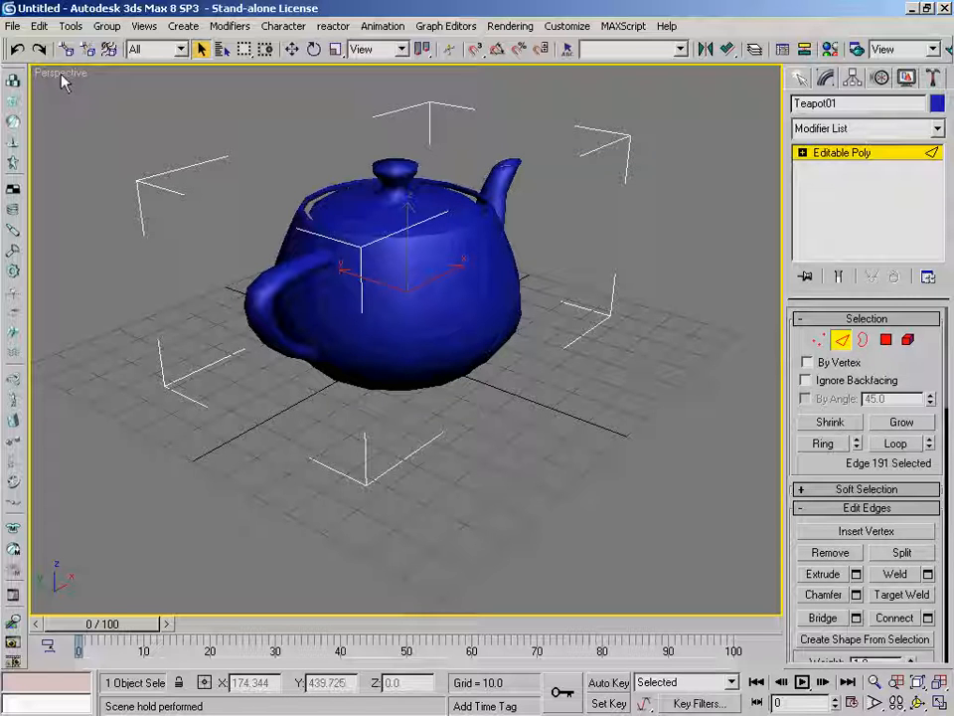
right_click(60, 76)
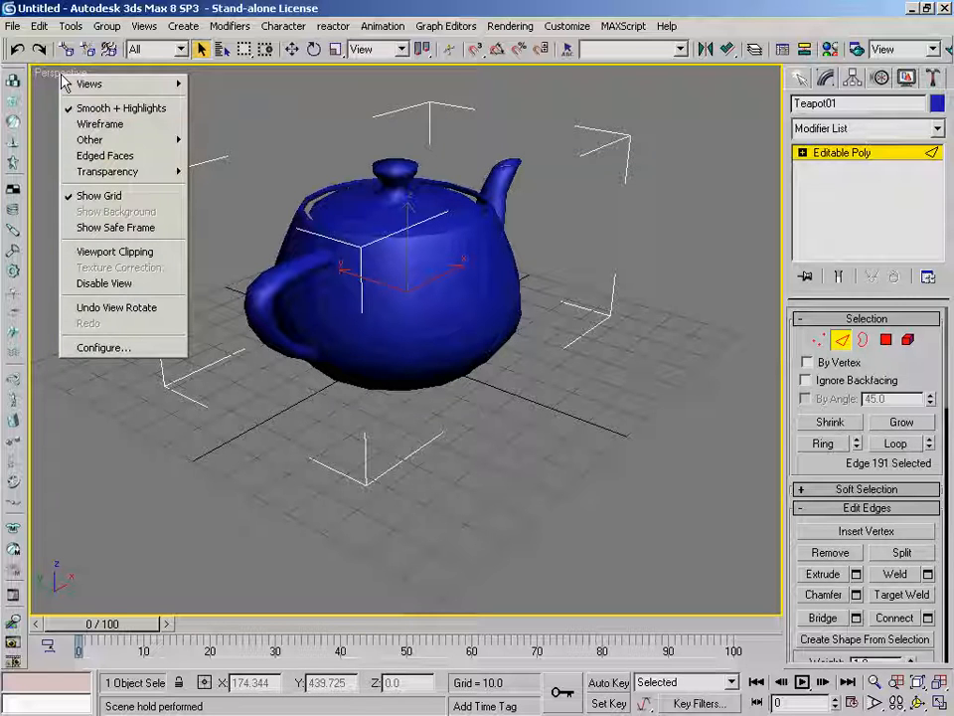
left_click(142, 159)
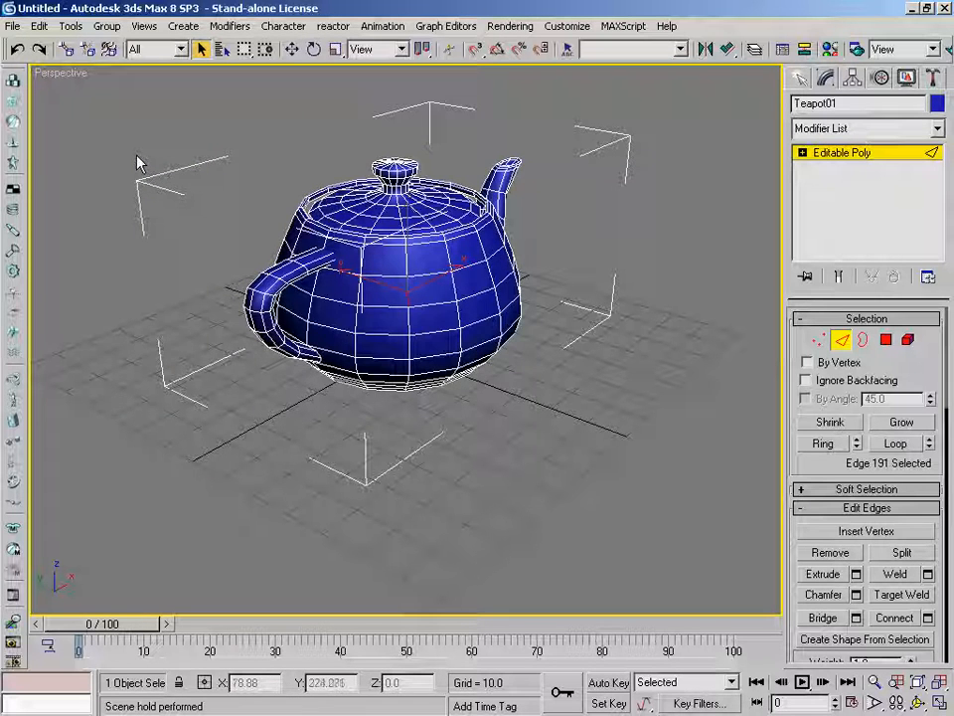
Preview the teapot in Wireframe and Facets display, then return the Perspective view to Smooth + Highlights
right_click(58, 73)
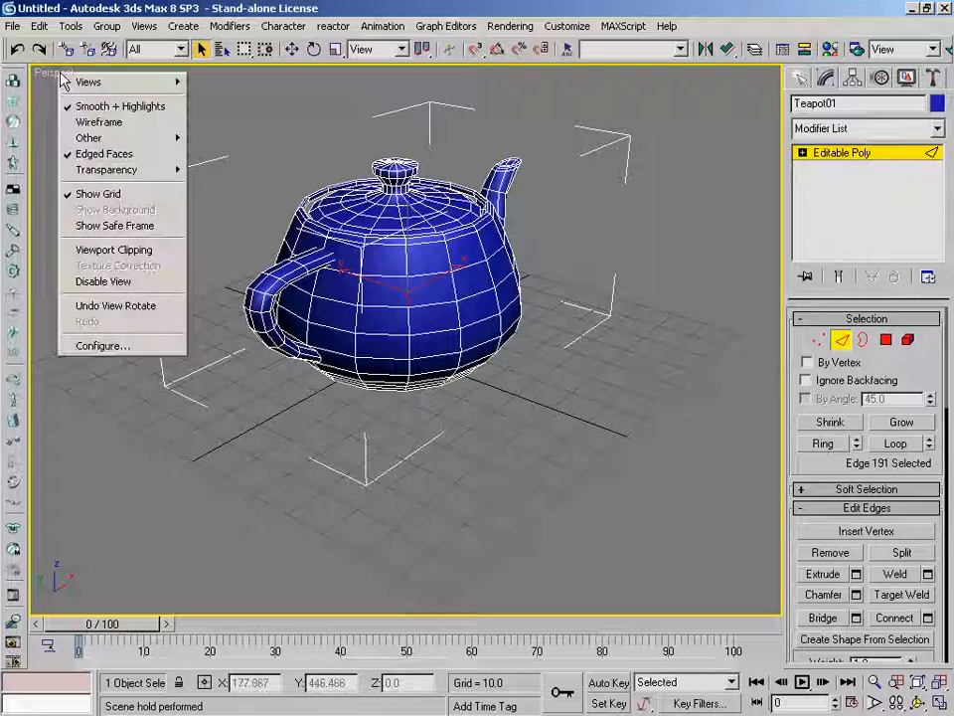
left_click(116, 127)
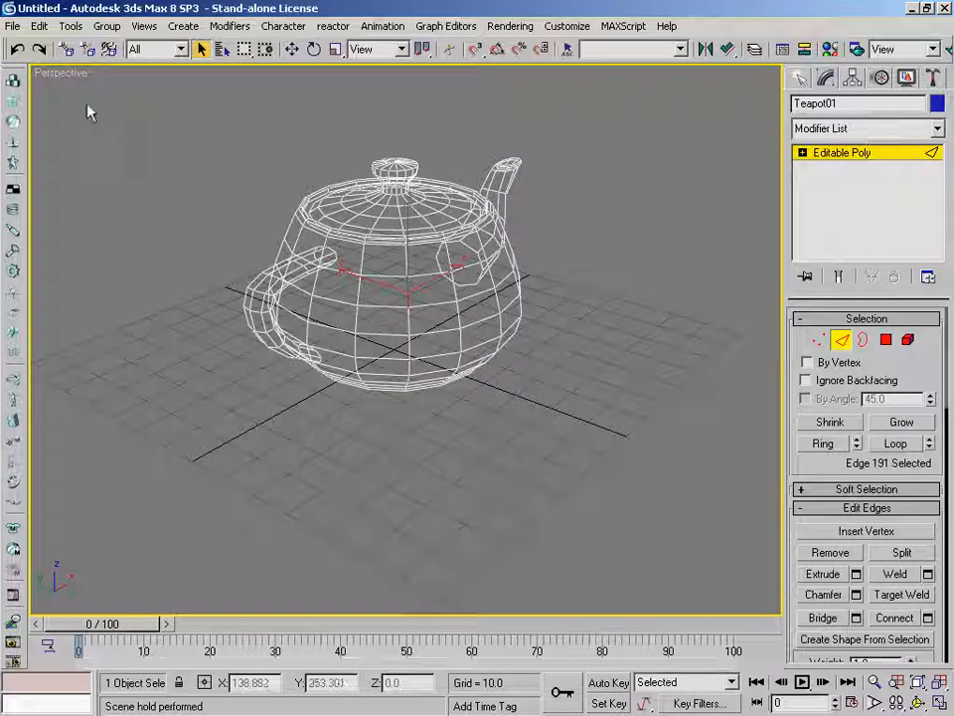
right_click(64, 71)
mouse_move(110, 140)
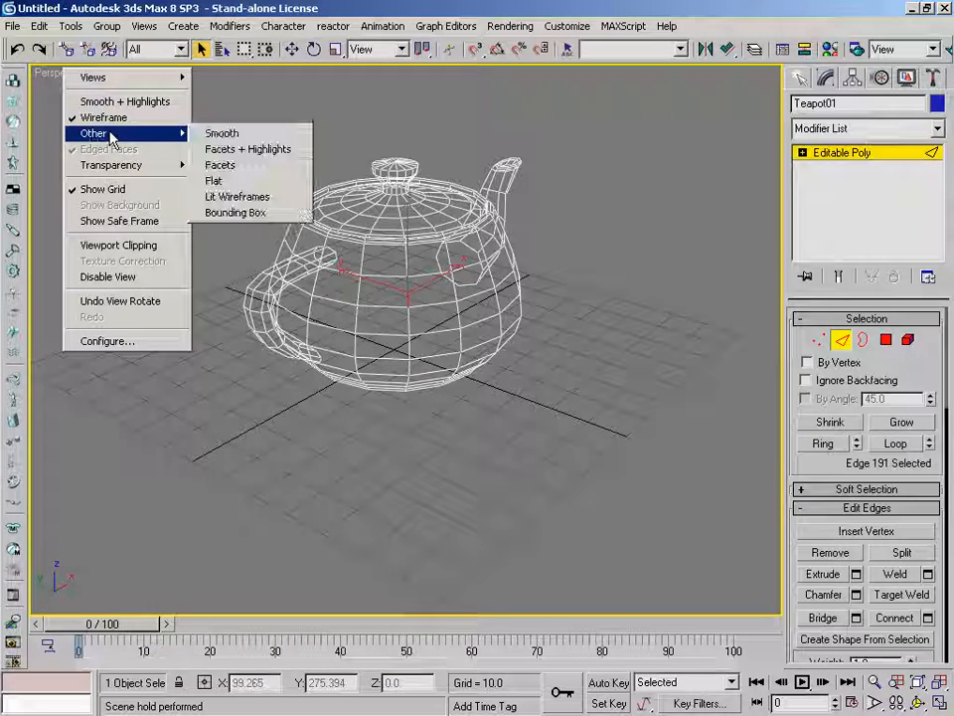
left_click(249, 172)
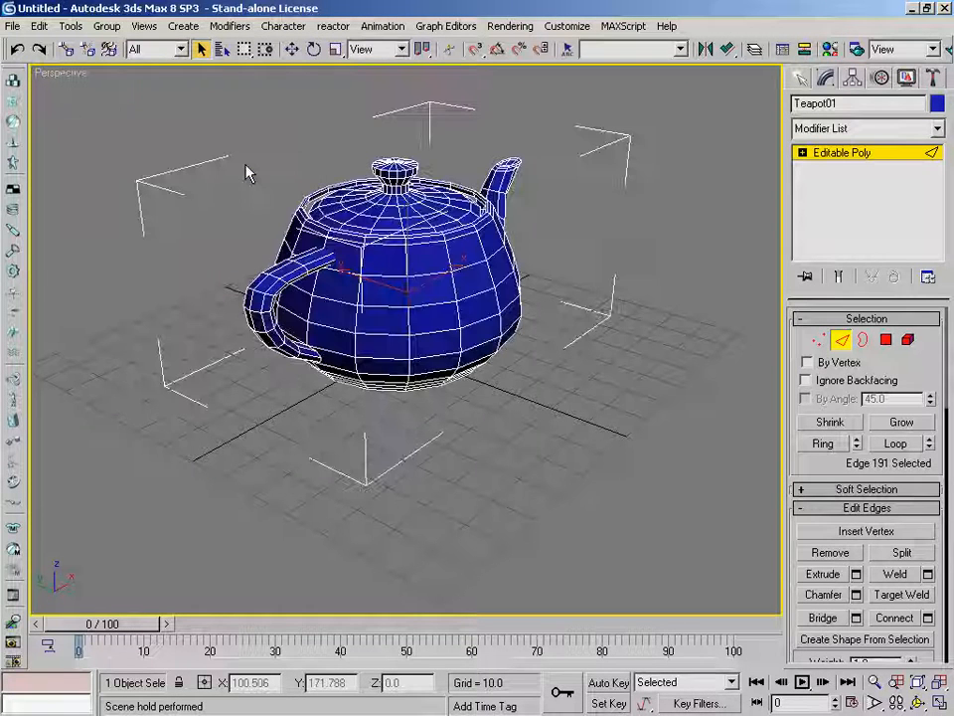
right_click(64, 73)
left_click(117, 103)
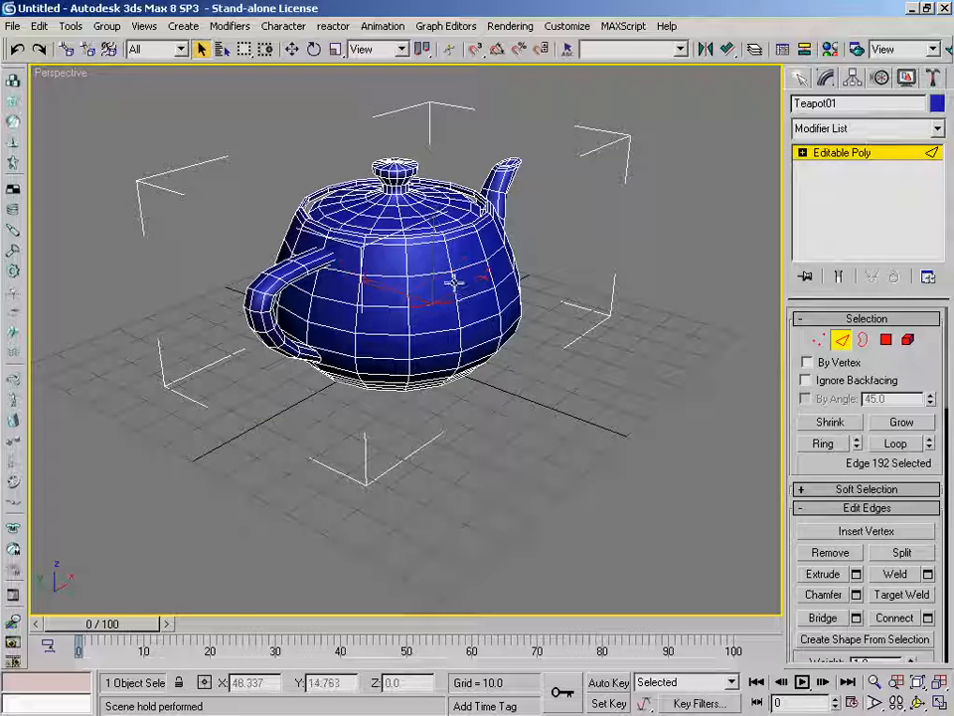
Select single edges one after another on the front of the teapot's body and activate the Move tool
left_click(490, 268)
left_click(486, 292)
left_click(512, 275)
left_click(441, 299)
left_click(394, 303)
left_click(407, 290)
left_click(451, 281)
left_click(425, 271)
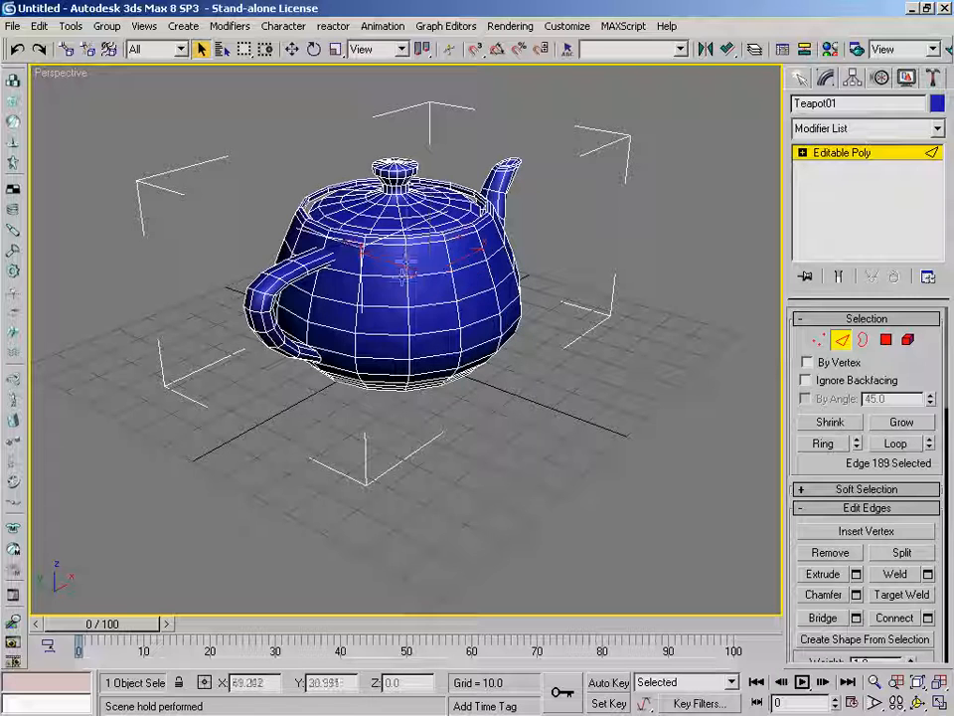
left_click(395, 274)
left_click(430, 301)
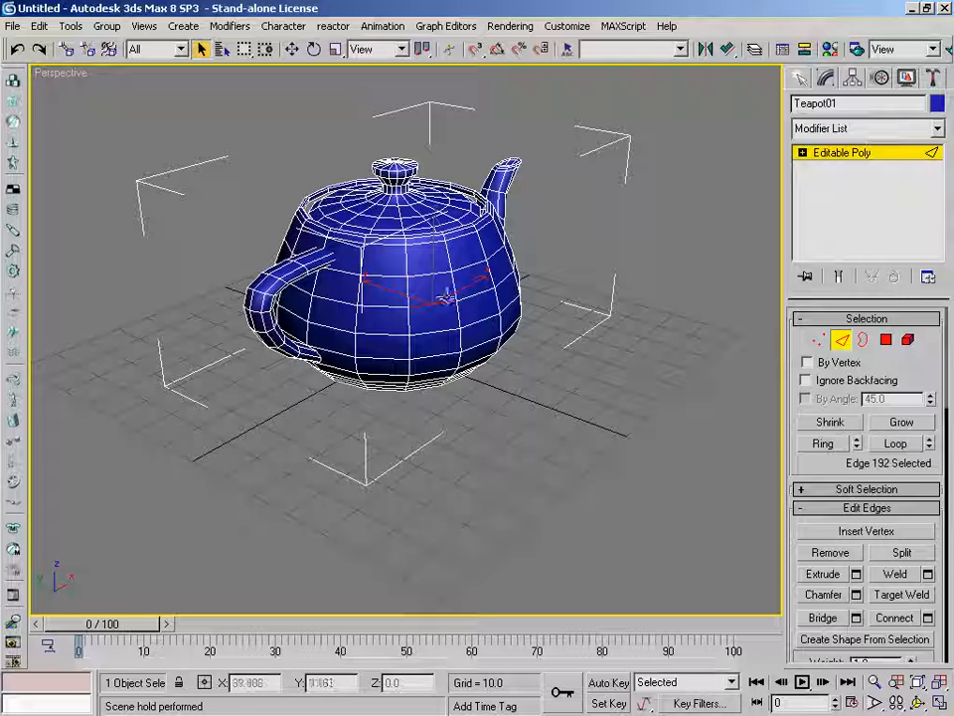
middle_click_drag(575, 308, 607, 311, "alt")
key("w")
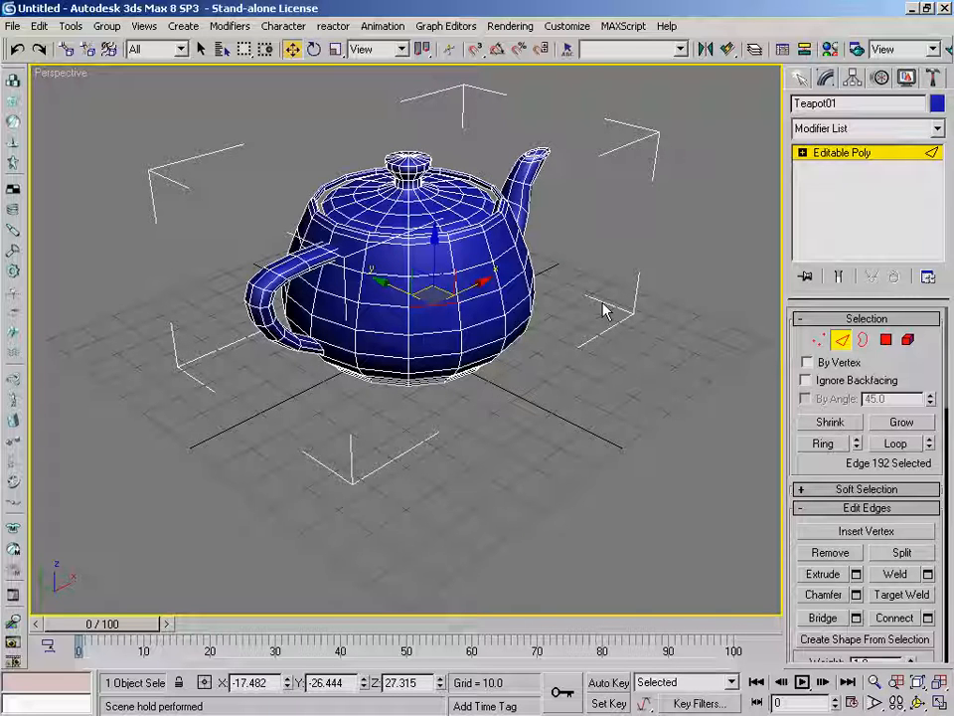
Switch to border sub-object level and select the open border around the rim of the teapot's lid
left_click(867, 342)
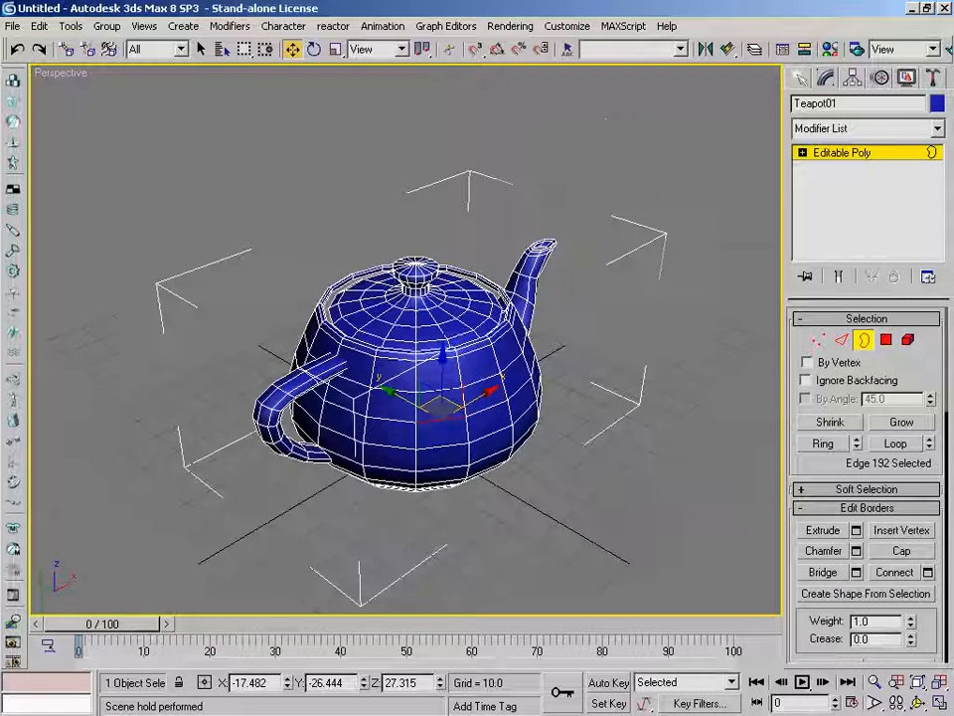
middle_click_drag(552, 405, 545, 463, "alt")
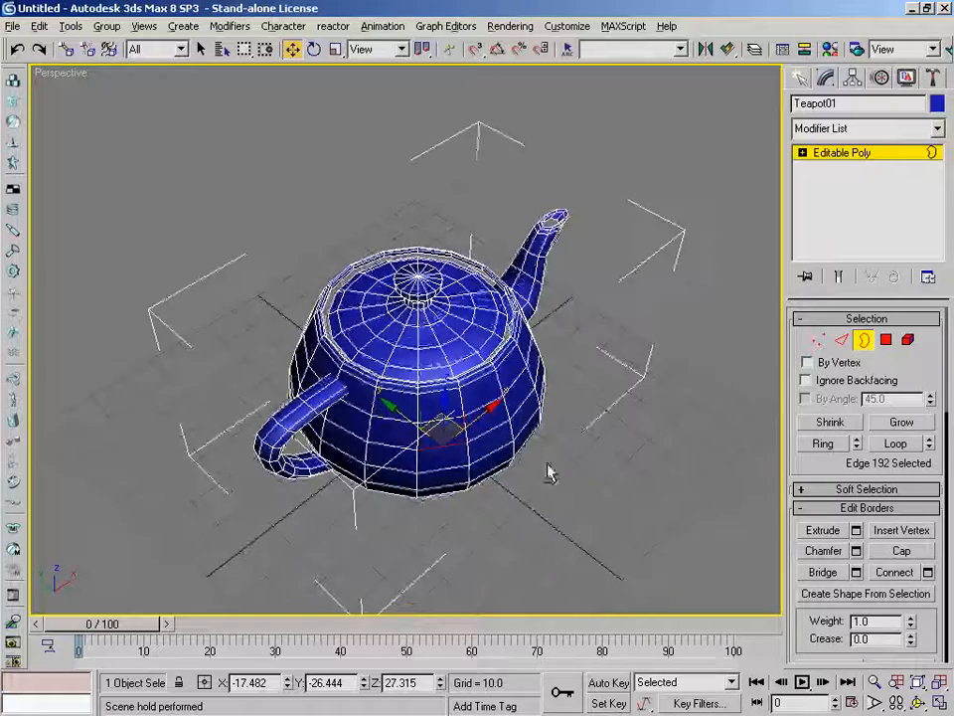
scroll(544, 462, "up", 3)
scroll(494, 408, "up", 3)
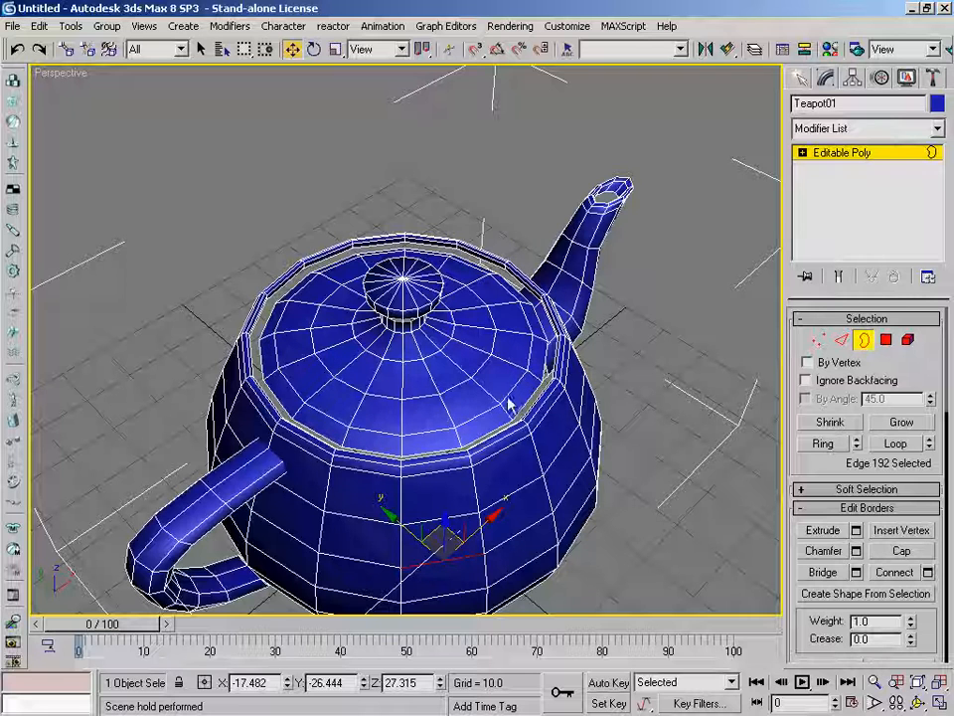
left_click(260, 350)
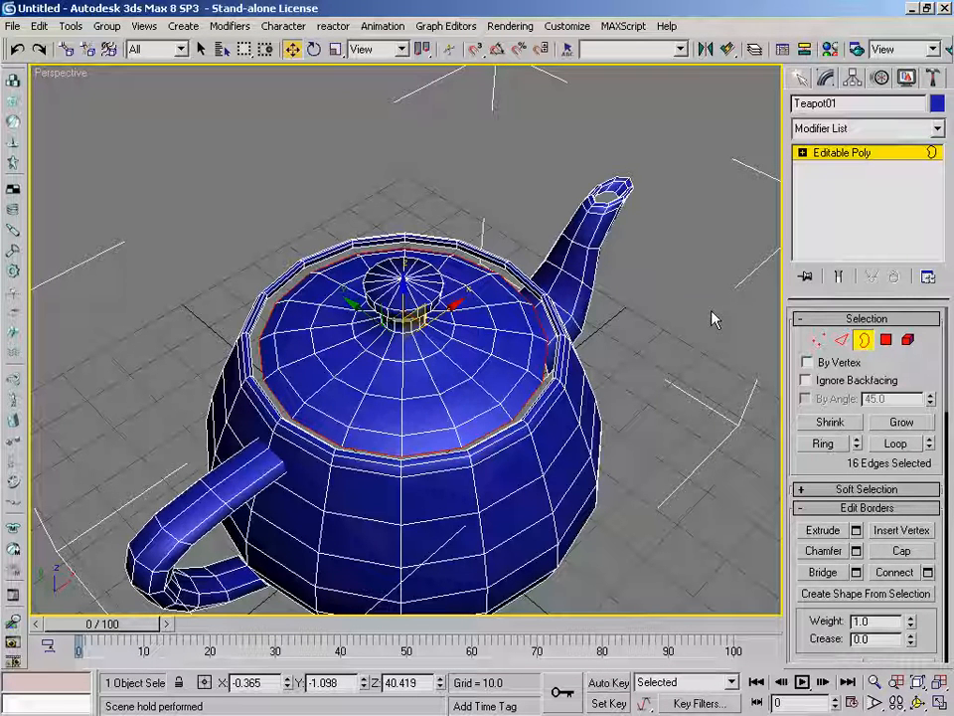
Switch to polygon sub-object level and pick lid polygons one at a time, leaving one on the spout side of the lid selected
left_click(885, 340)
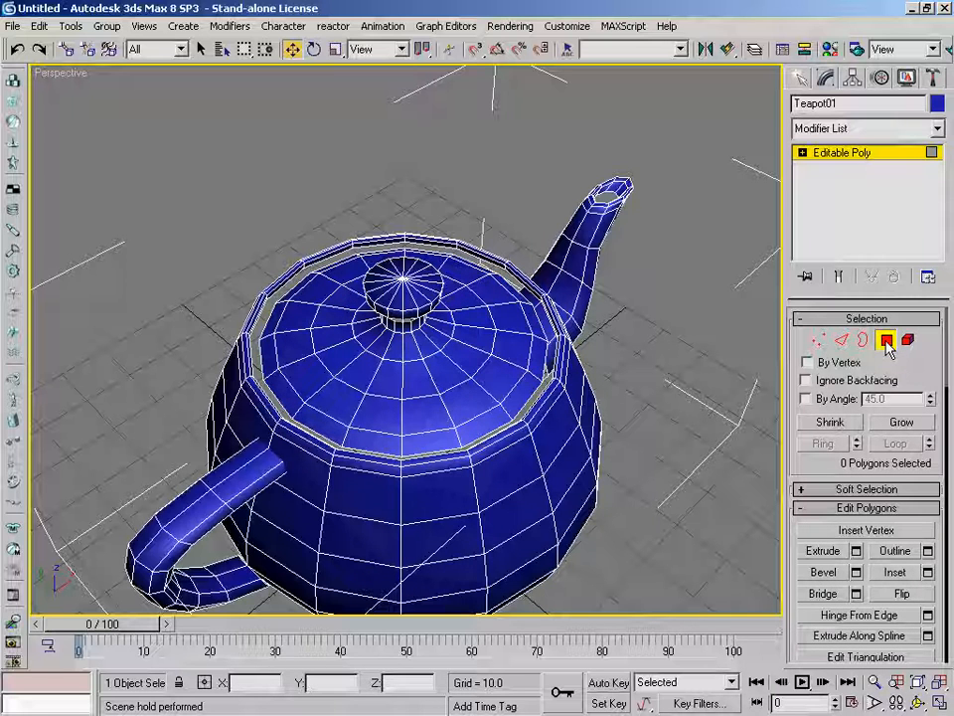
left_click(515, 373)
left_click(463, 399)
left_click(427, 407)
left_click(396, 408)
left_click(442, 370)
left_click(473, 399)
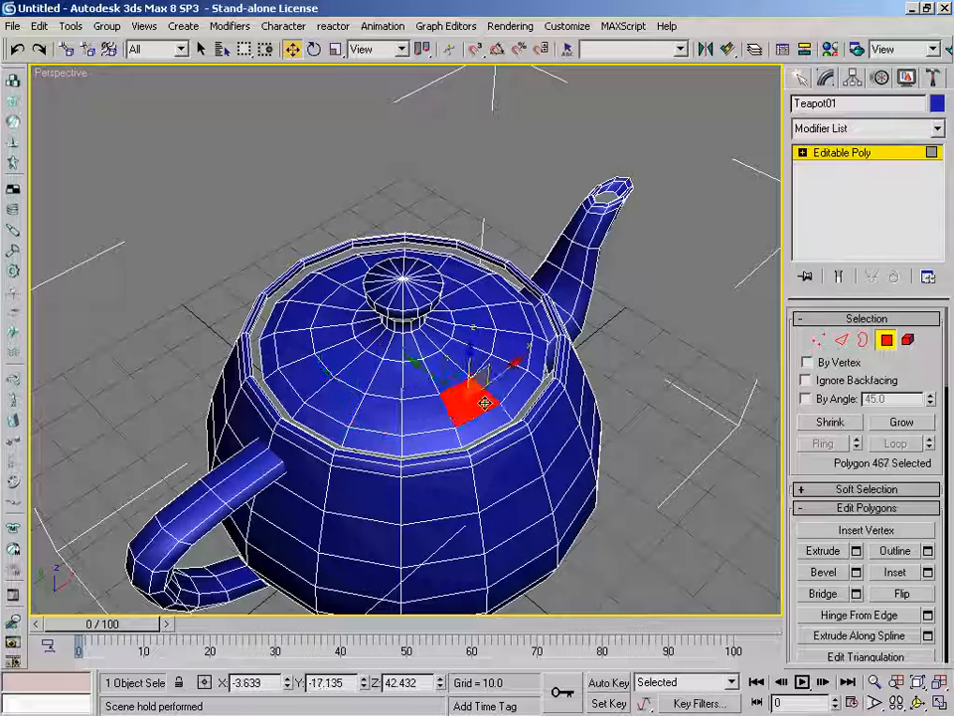
left_click(510, 382)
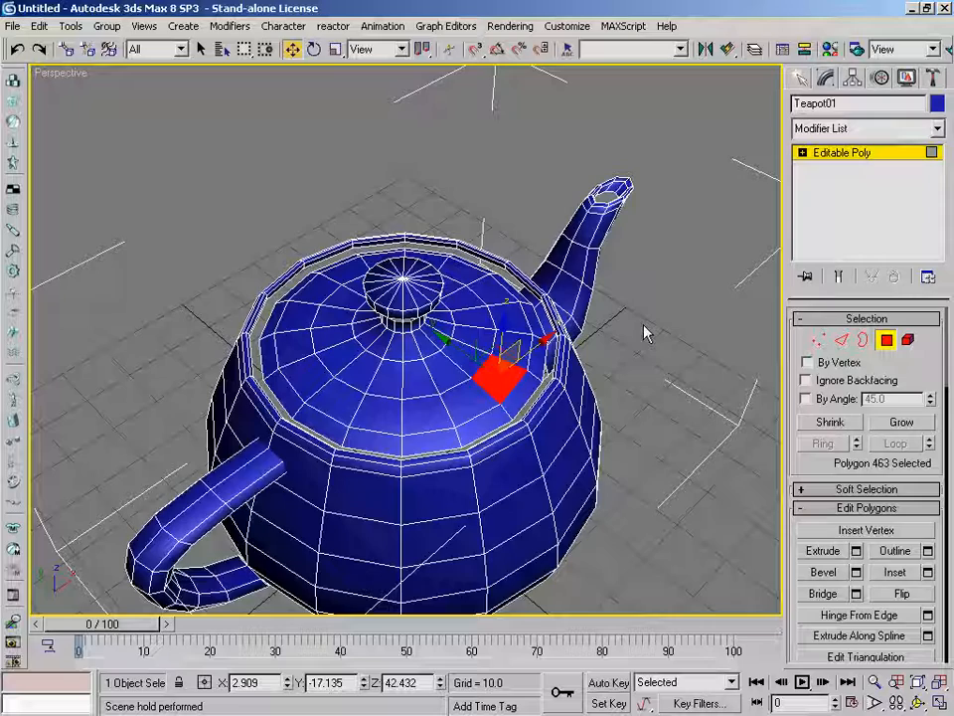
Add an Edit Mesh modifier above the teapot's Editable Poly and enter its polygon sub-object level
key("ctrl+r")
left_click_drag(628, 505, 479, 298)
key("w")
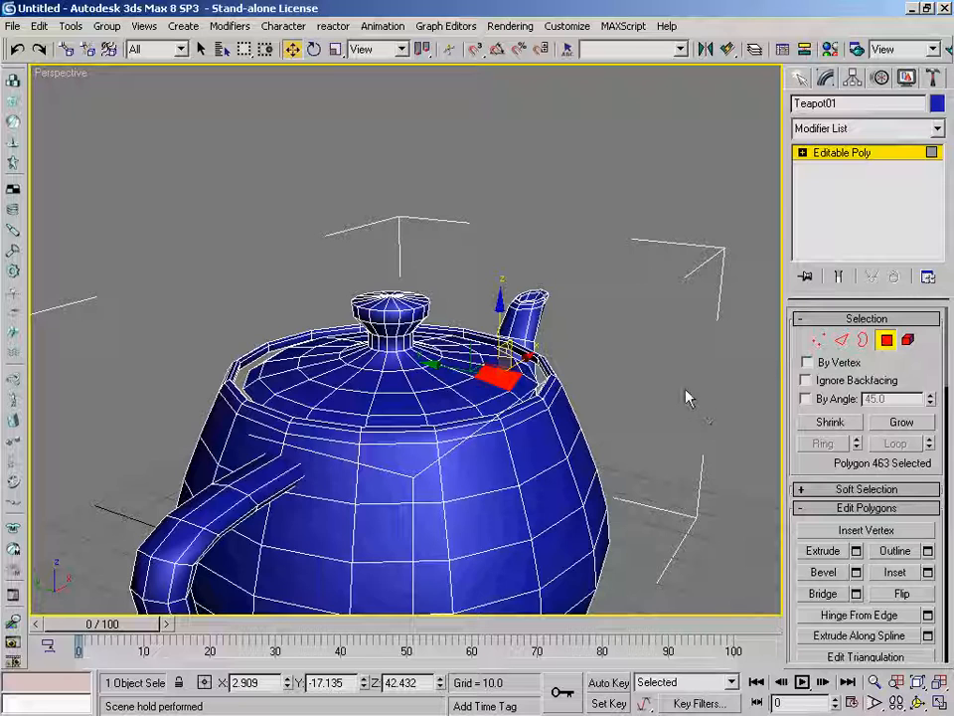
left_click(938, 132)
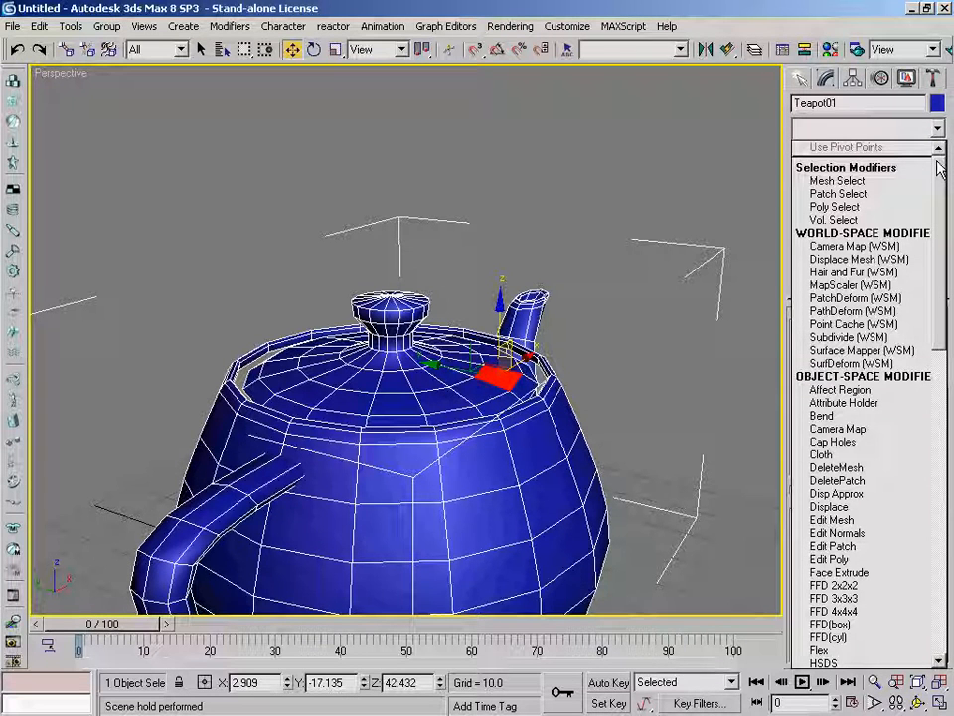
left_click_drag(940, 170, 939, 238)
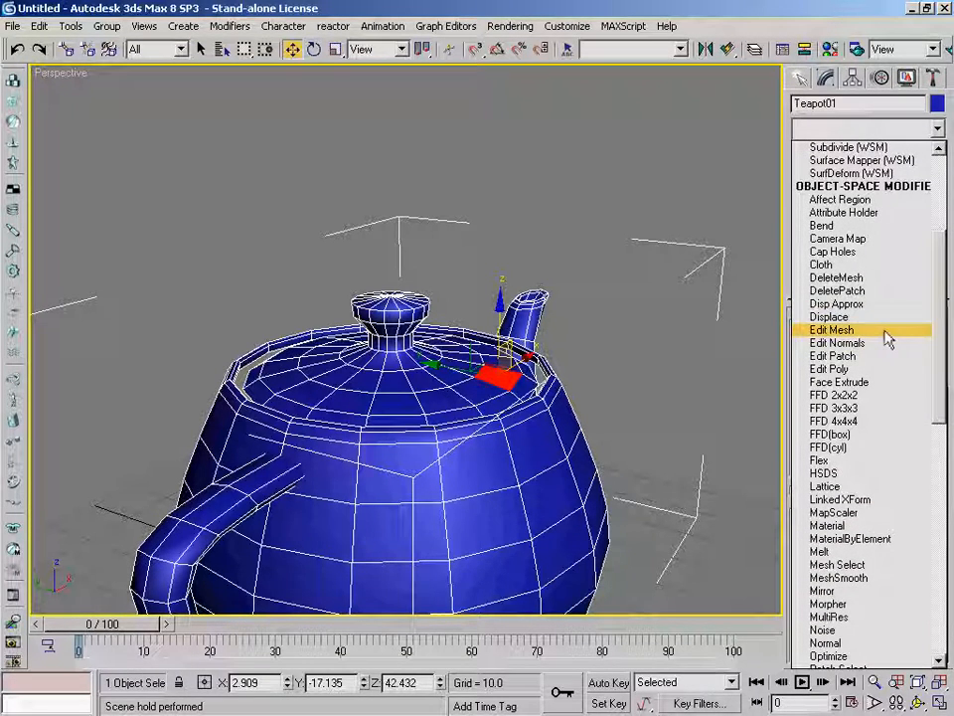
left_click(835, 330)
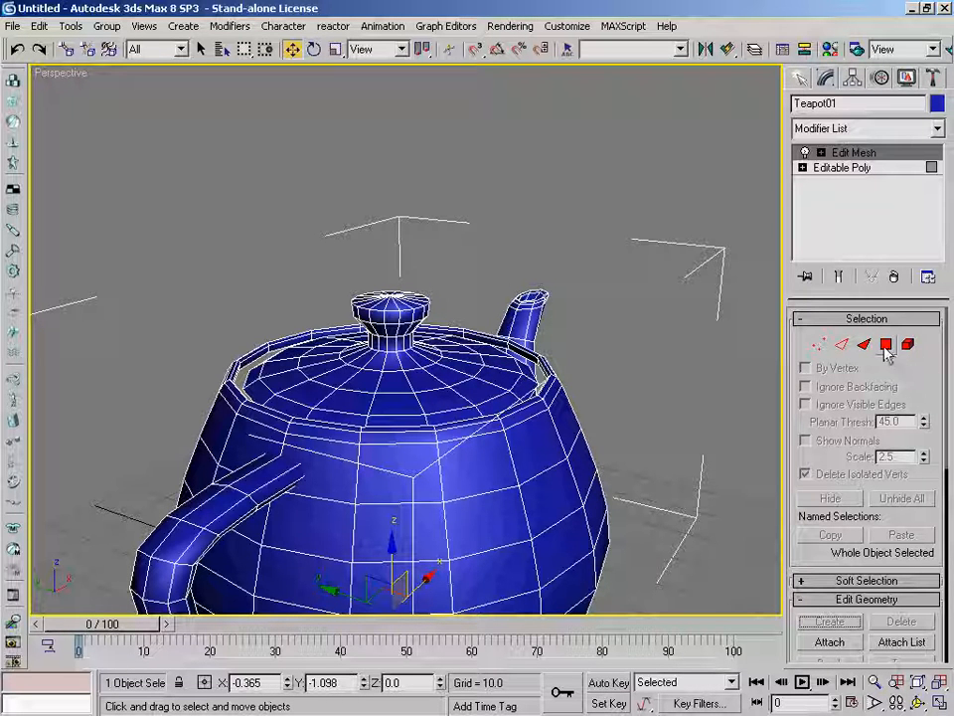
left_click(885, 347)
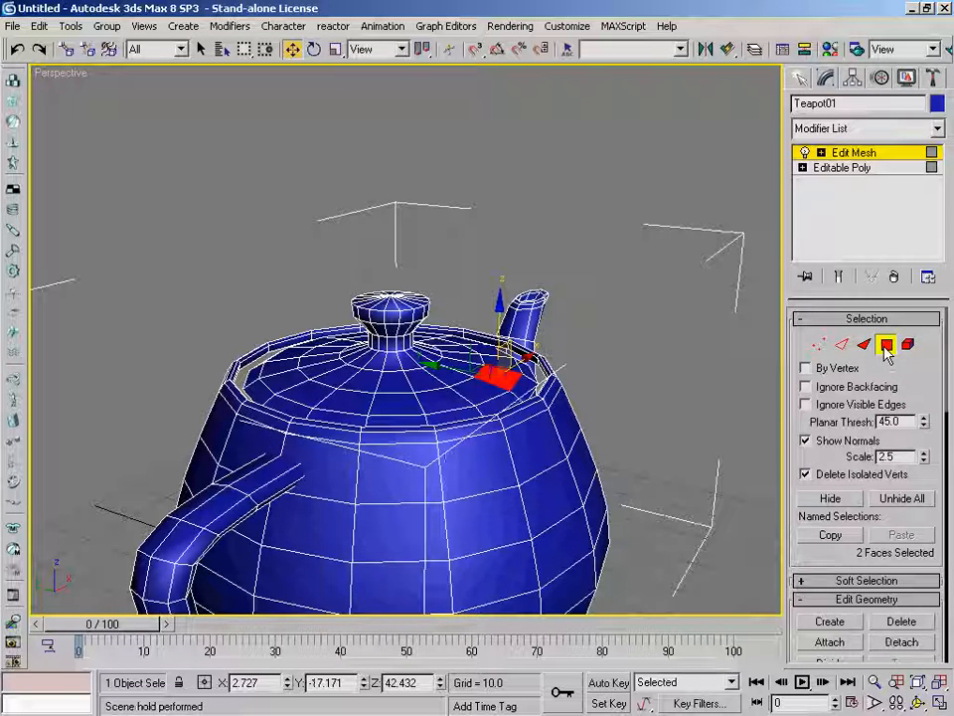
Set the display scale of the Edit Mesh normals to 18.8 with Show Normals enabled
left_click(859, 442)
left_click(857, 444)
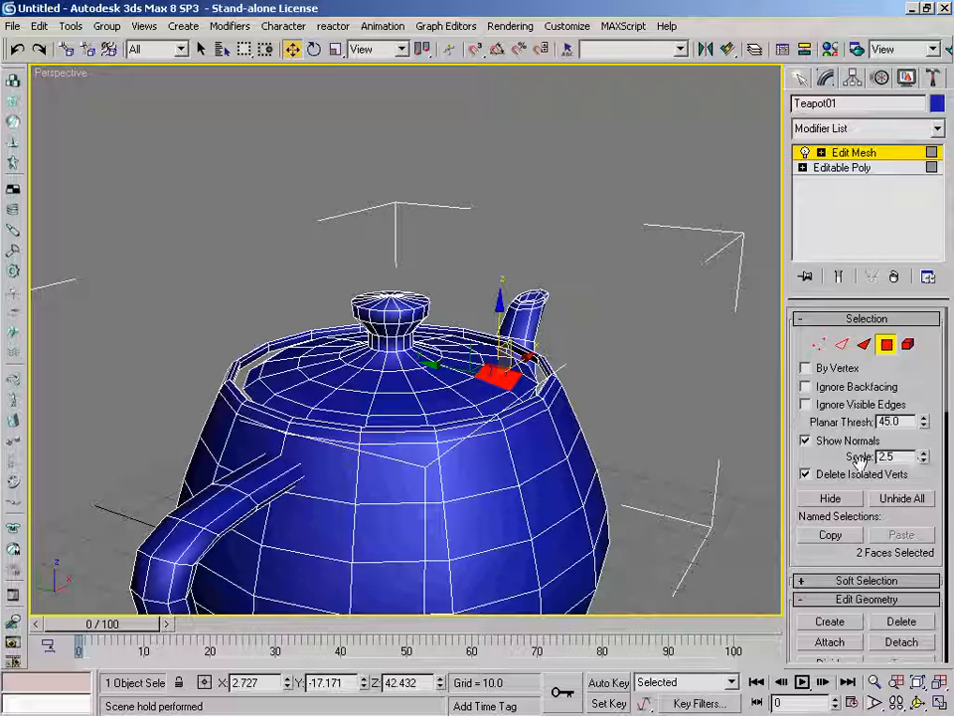
left_click_drag(924, 460, 926, 408)
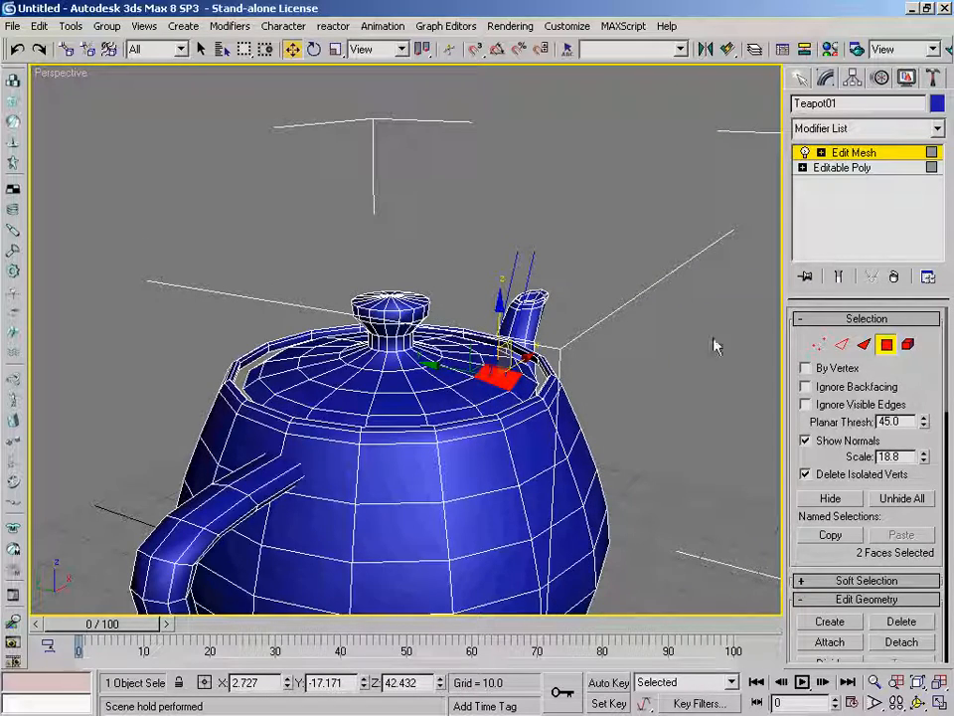
middle_click_drag(673, 345, 666, 379, "alt")
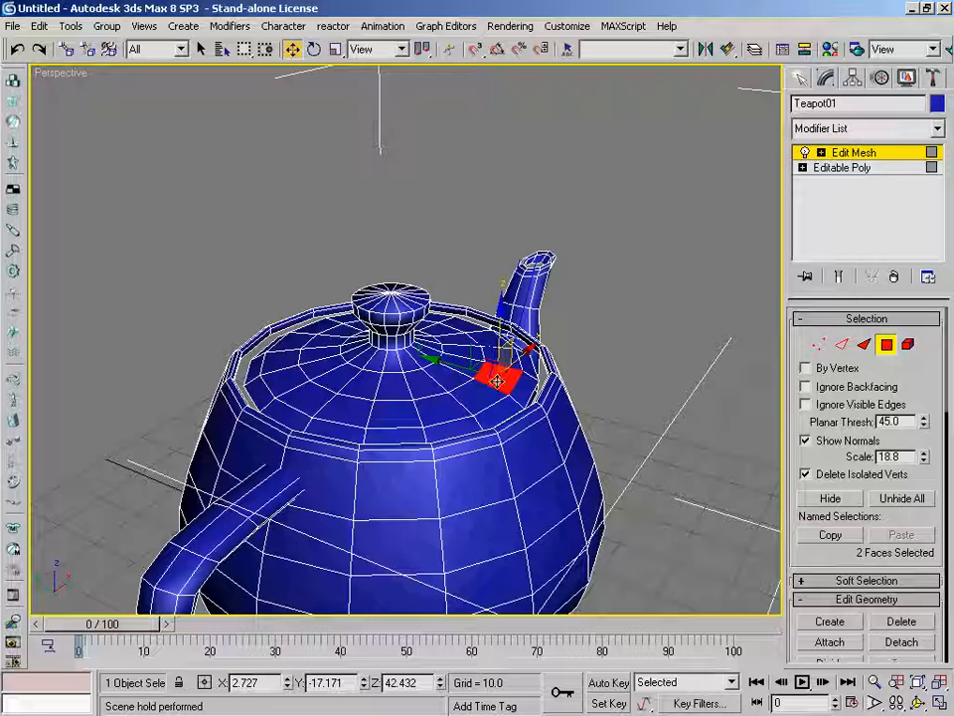
Switch Edit Mesh to face sub-object level, select each triangular half of the lid polygon separately, and examine the selected face's normal from several angles
left_click(865, 346)
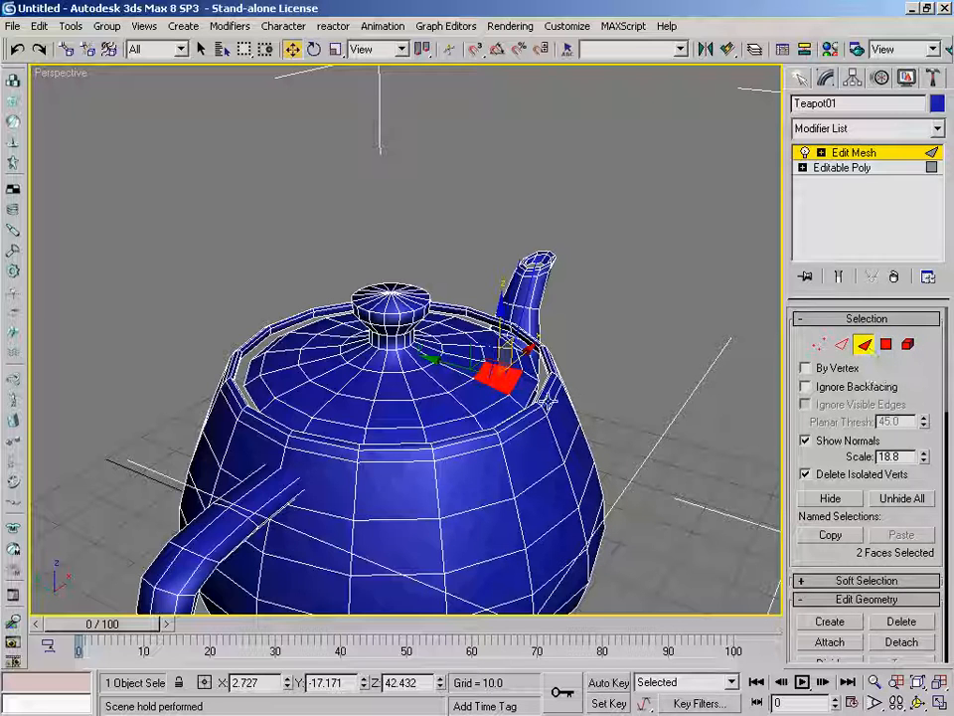
left_click(511, 378)
left_click(497, 377)
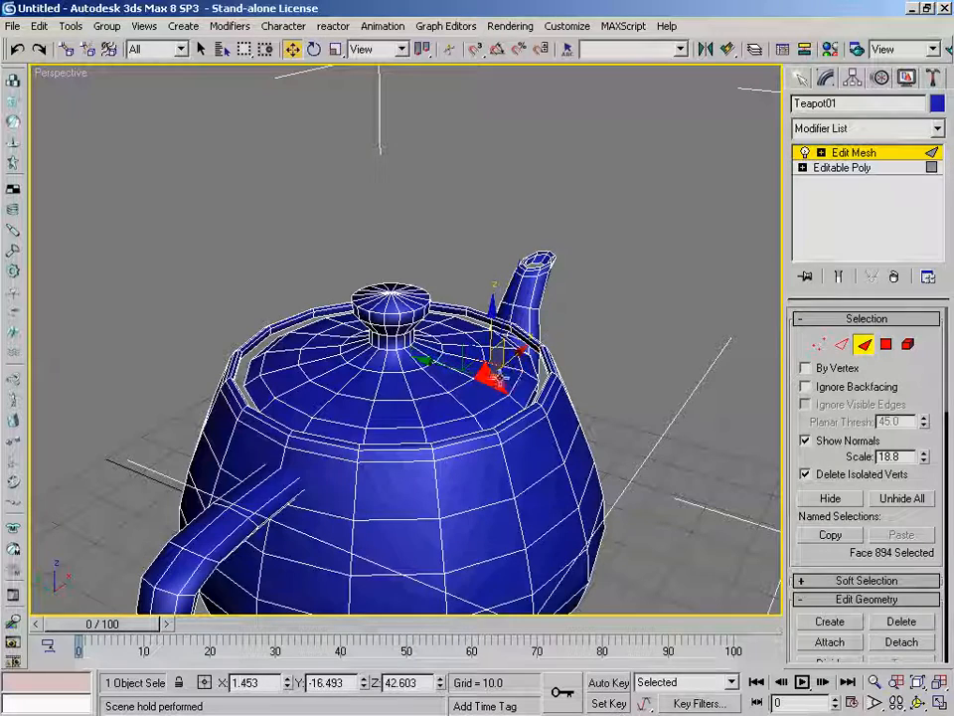
left_click(511, 374)
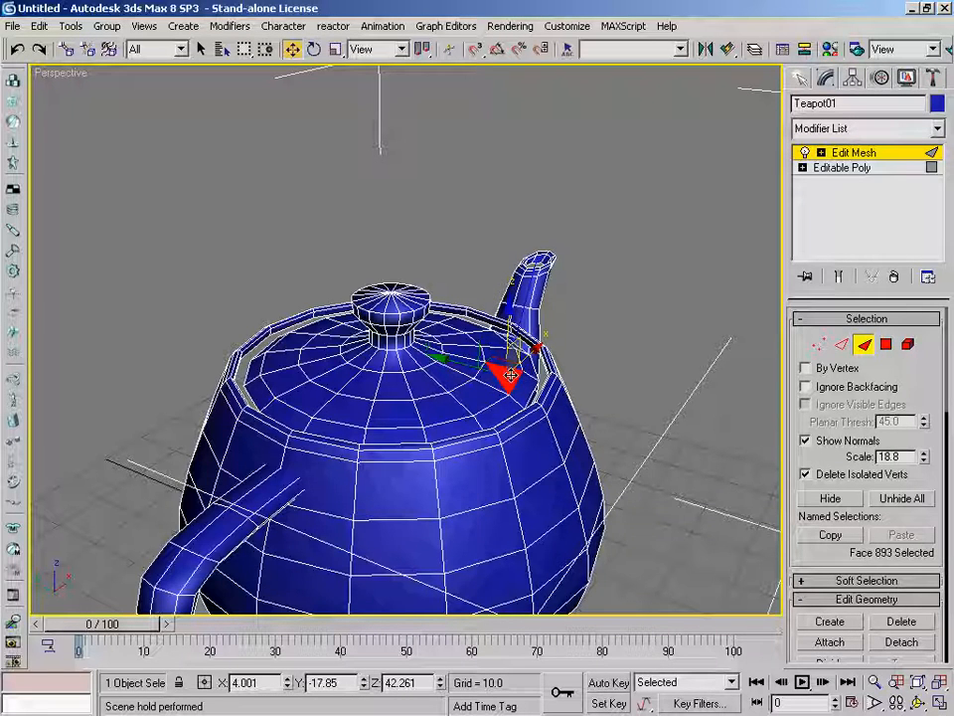
left_click(494, 370)
middle_click_drag(646, 368, 696, 390, "alt")
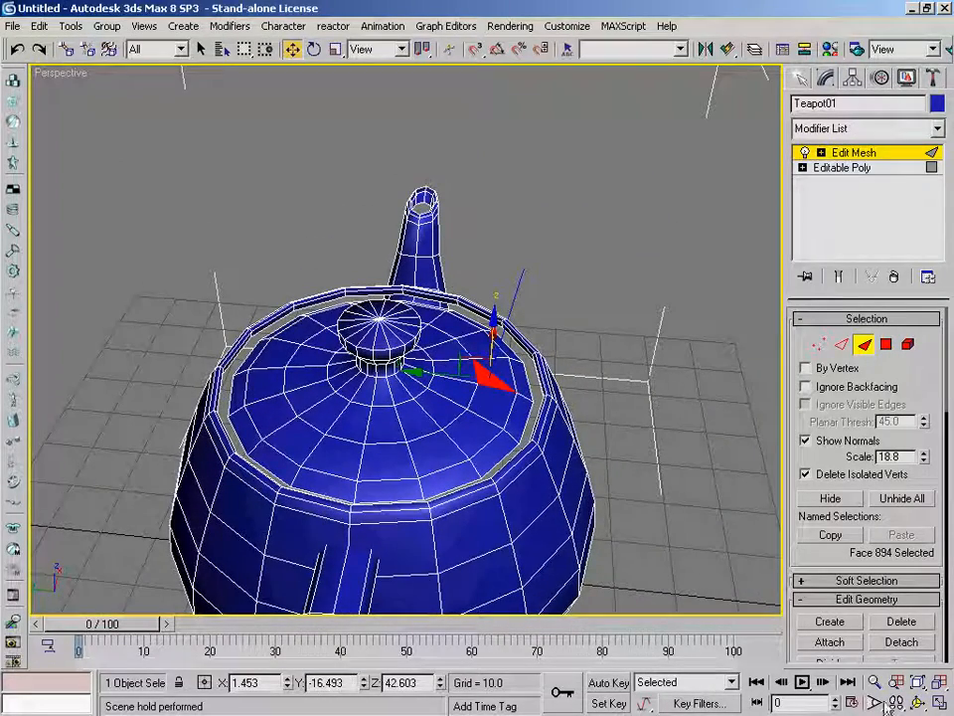
middle_click_drag(583, 397, 541, 356, "alt")
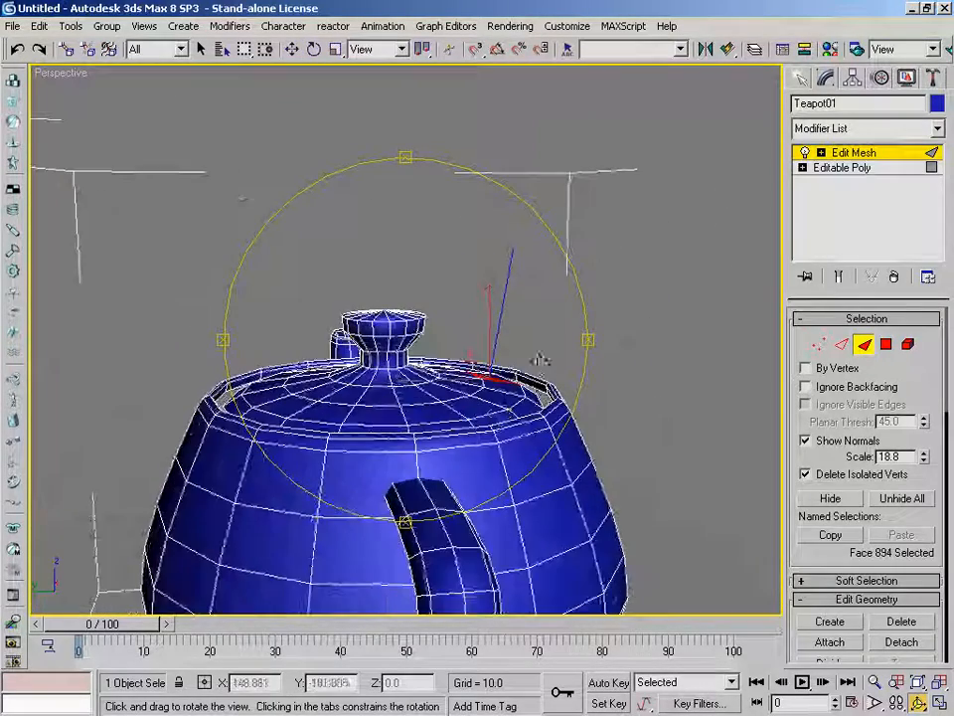
middle_click_drag(630, 371, 413, 363, "alt")
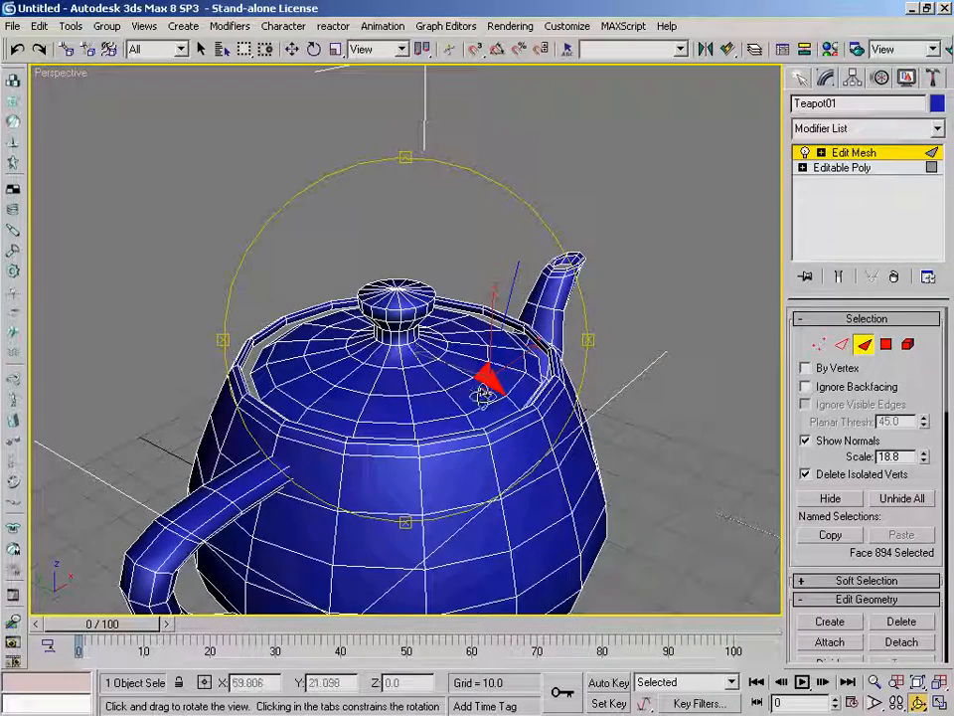
left_click_drag(486, 384, 425, 375)
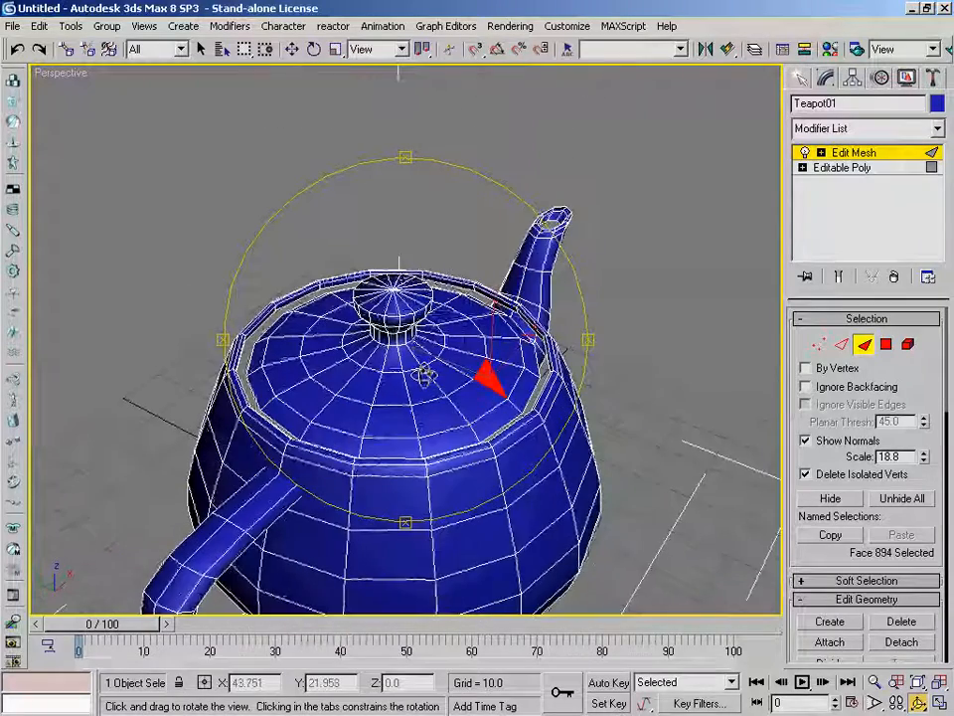
left_click_drag(485, 422, 531, 381)
left_click_drag(522, 435, 422, 393)
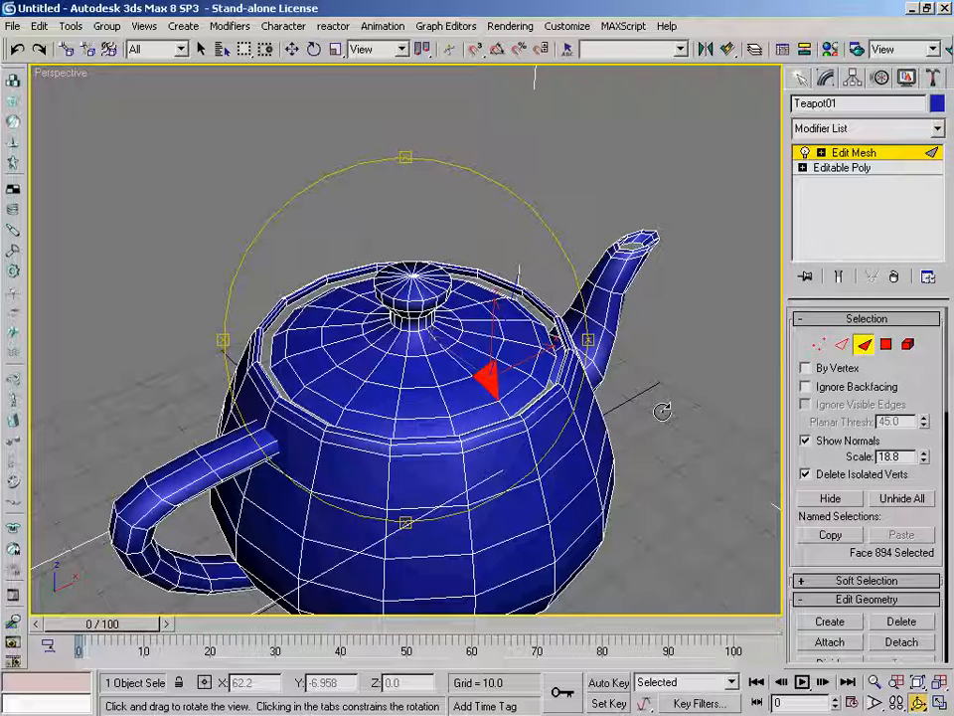
Remove the Edit Mesh modifier from the teapot and enter the Editable Poly's element sub-object level
left_click(893, 277)
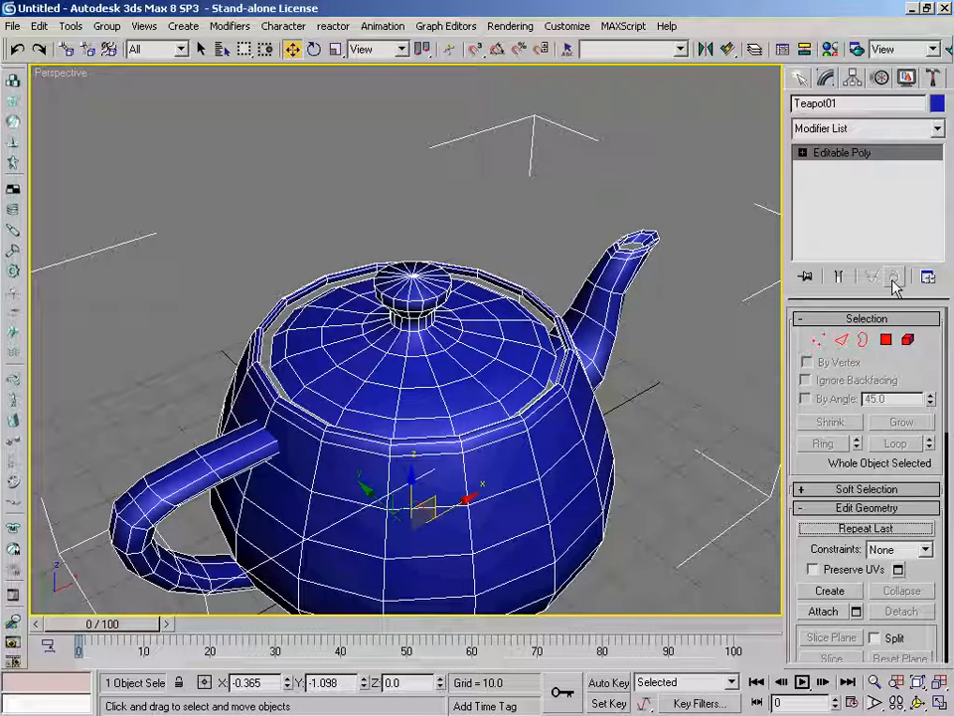
left_click(908, 341)
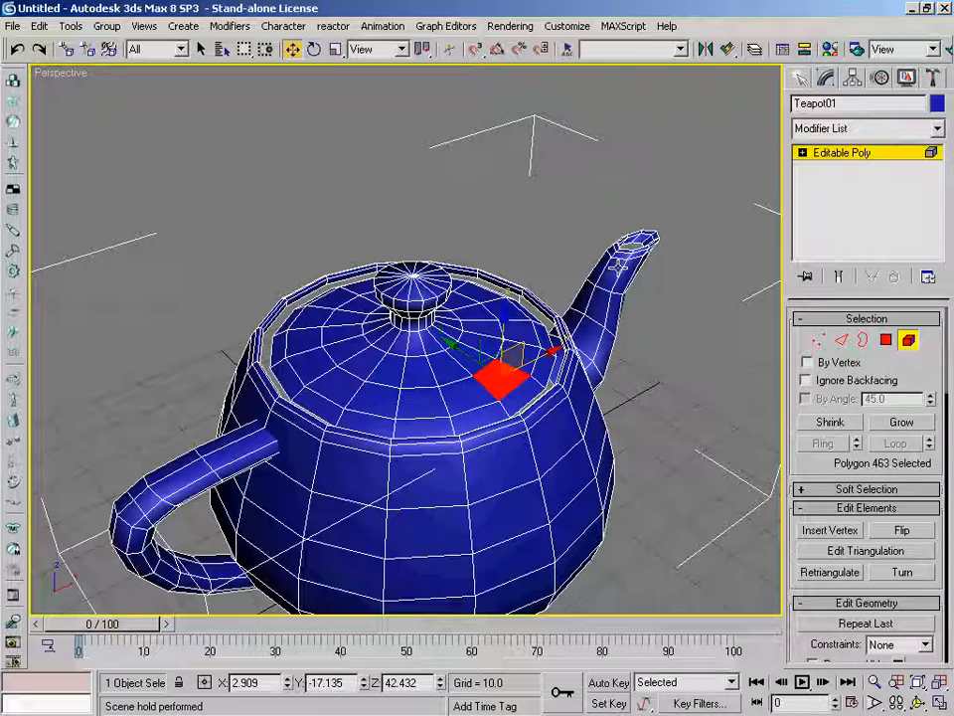
Select the teapot's spout, lid, body and handle elements one at a time, ending with the lid
left_click(598, 293)
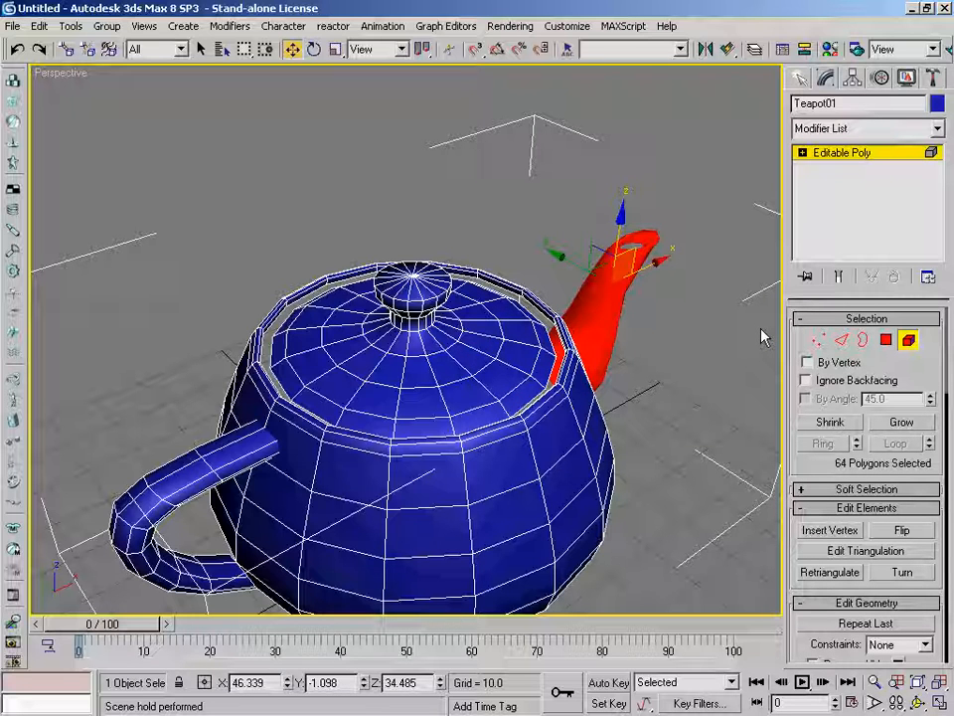
left_click(447, 351)
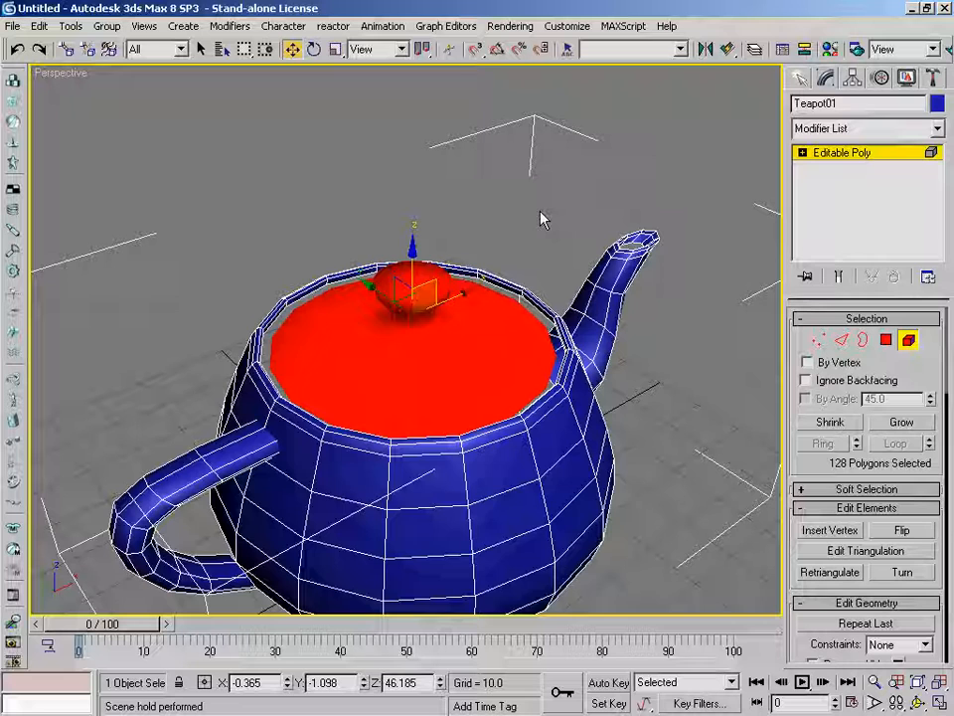
left_click(562, 517)
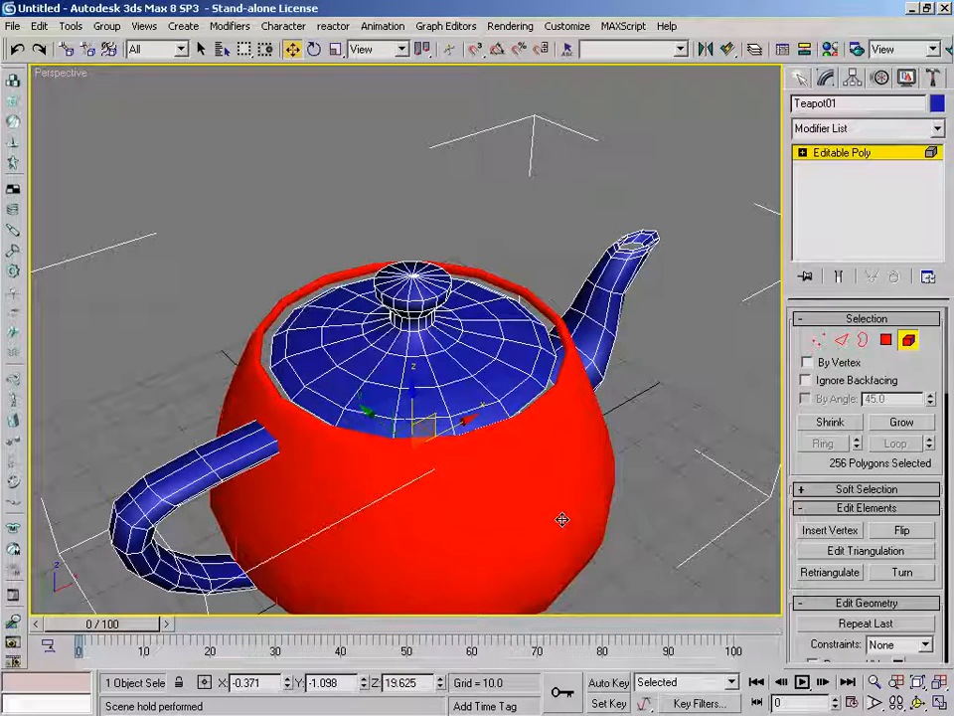
left_click(182, 513)
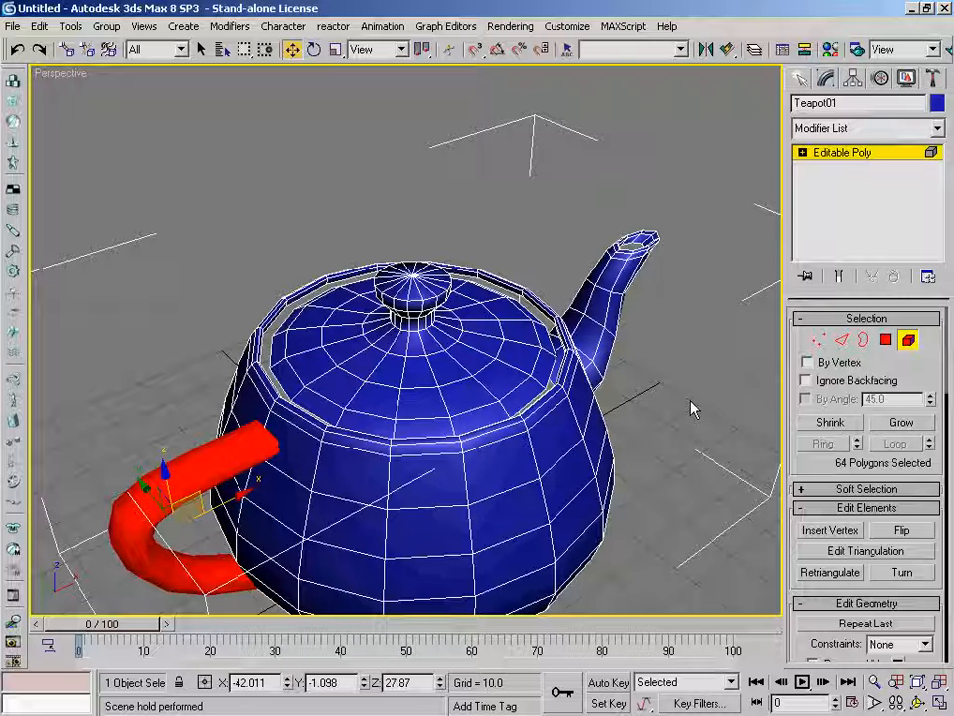
left_click(465, 388)
left_click(537, 511)
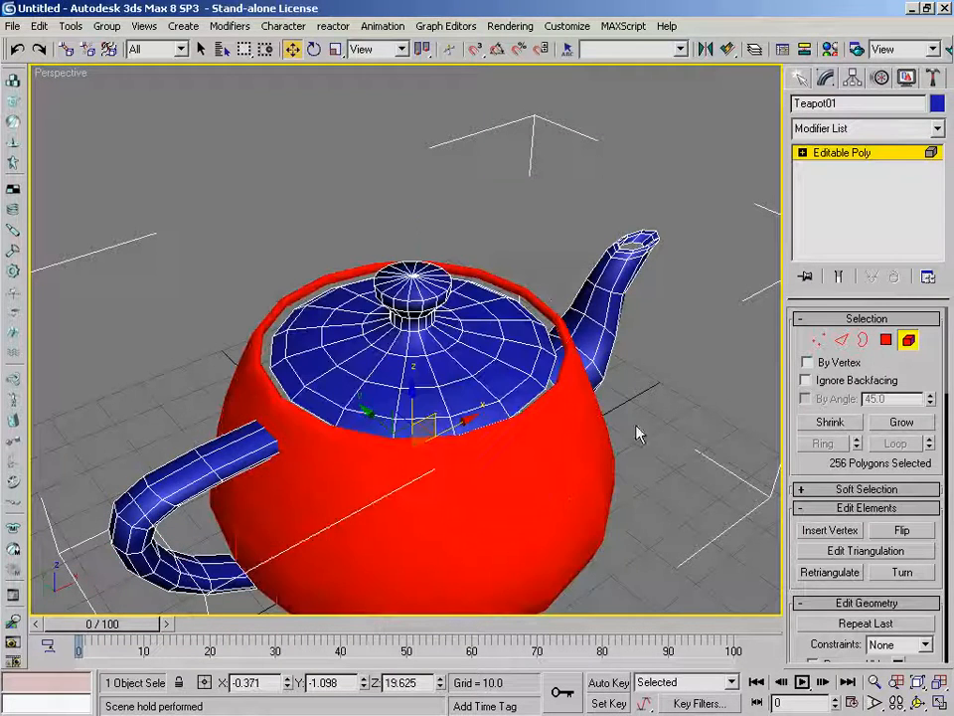
left_click(641, 308)
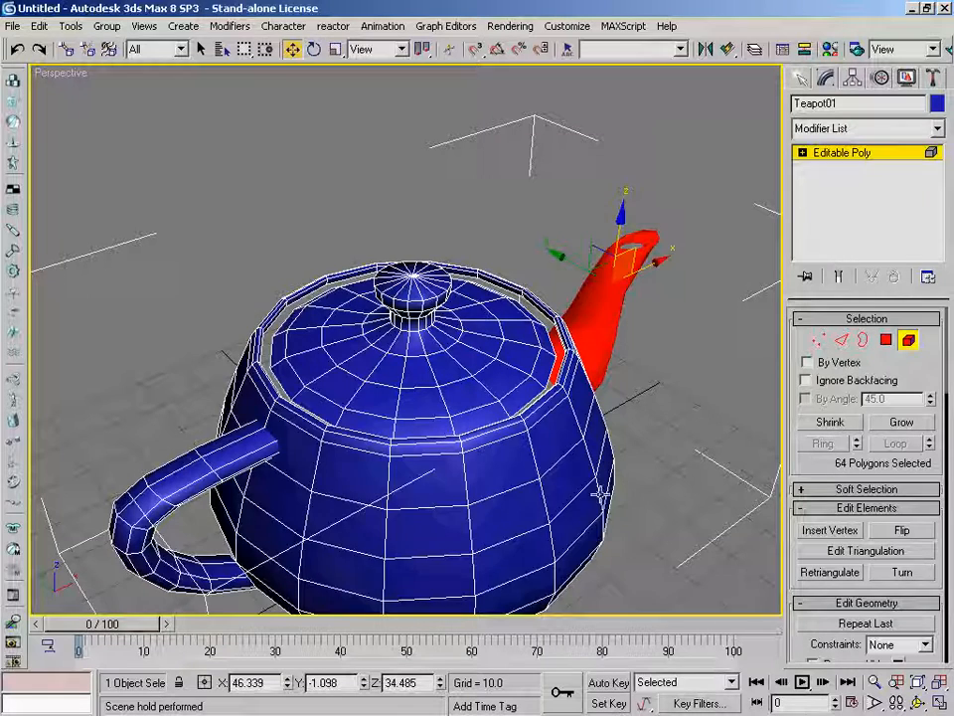
left_click(550, 460)
left_click(461, 343)
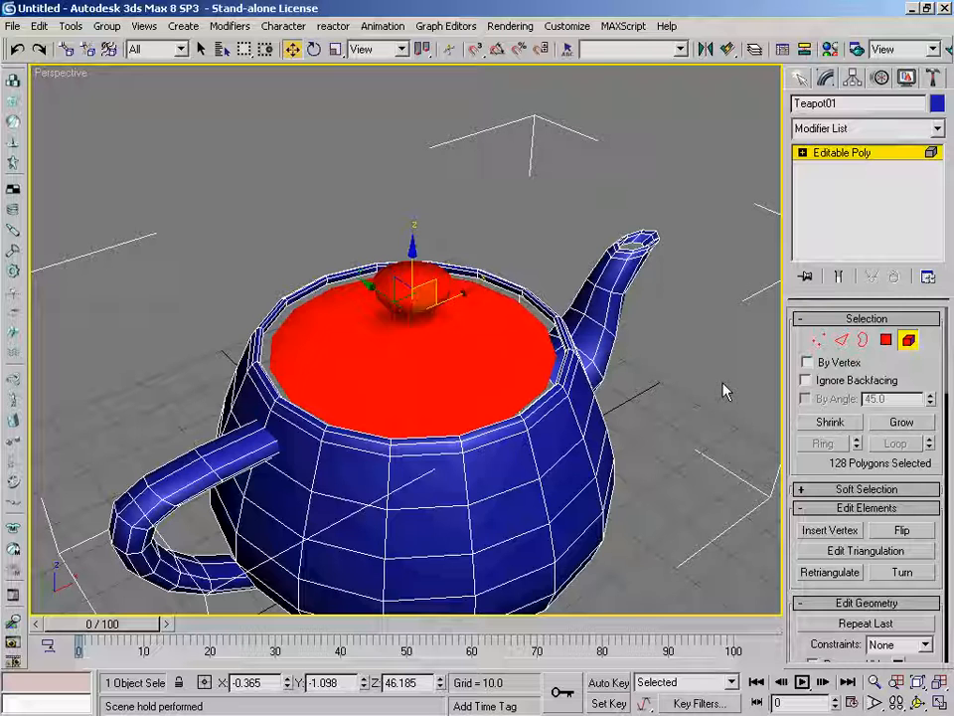
left_click(909, 341)
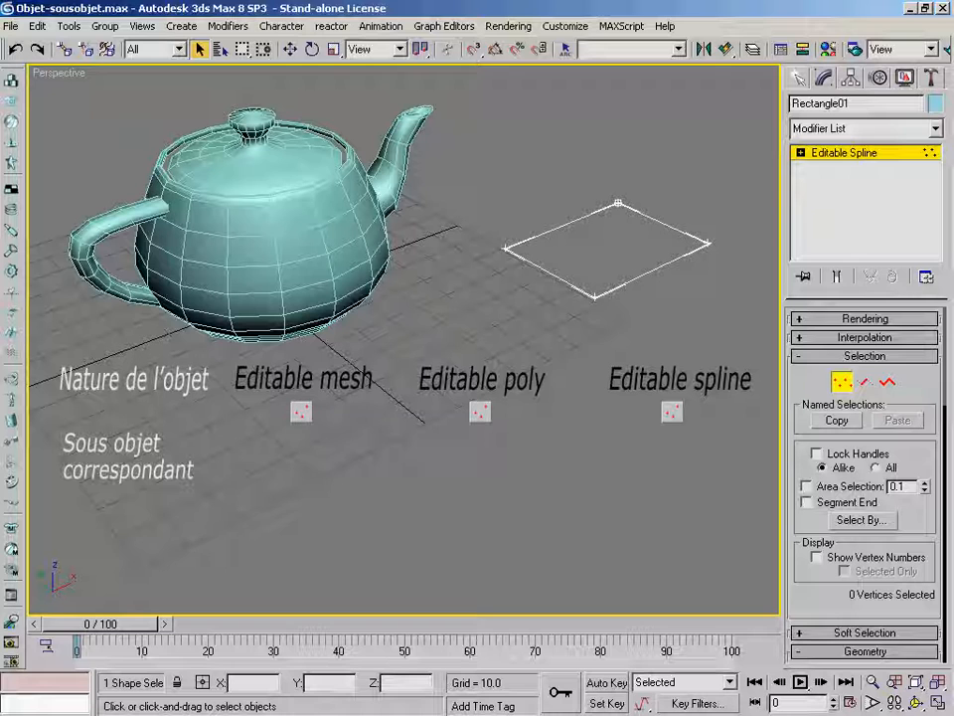
Switch the rectangle's Editable Spline from vertex to segment sub-object level and on to spline level
key("2")
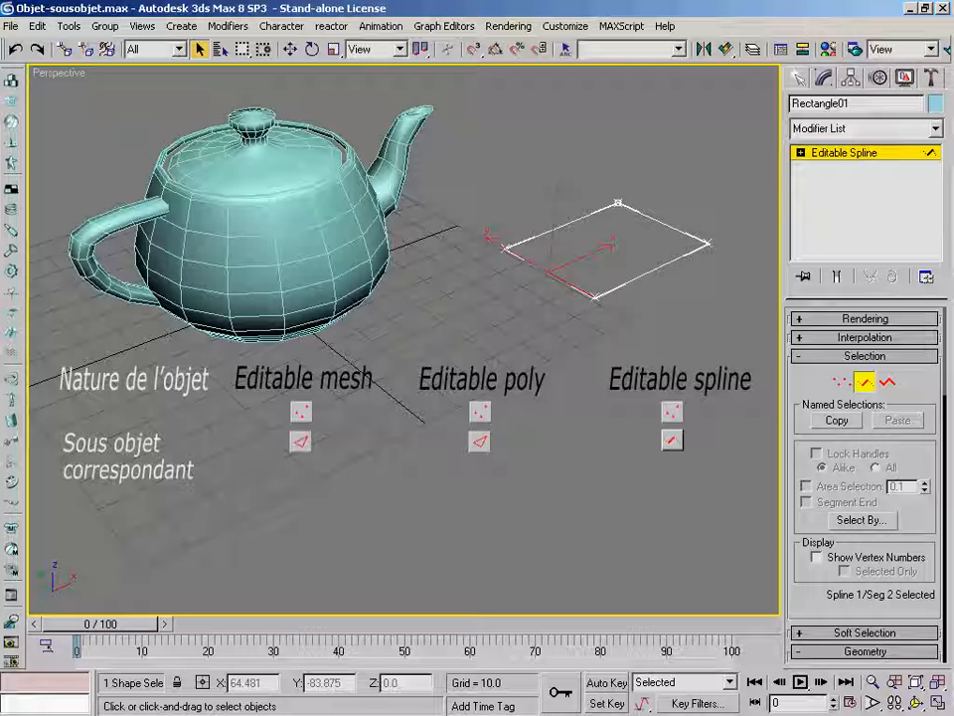
key("3")
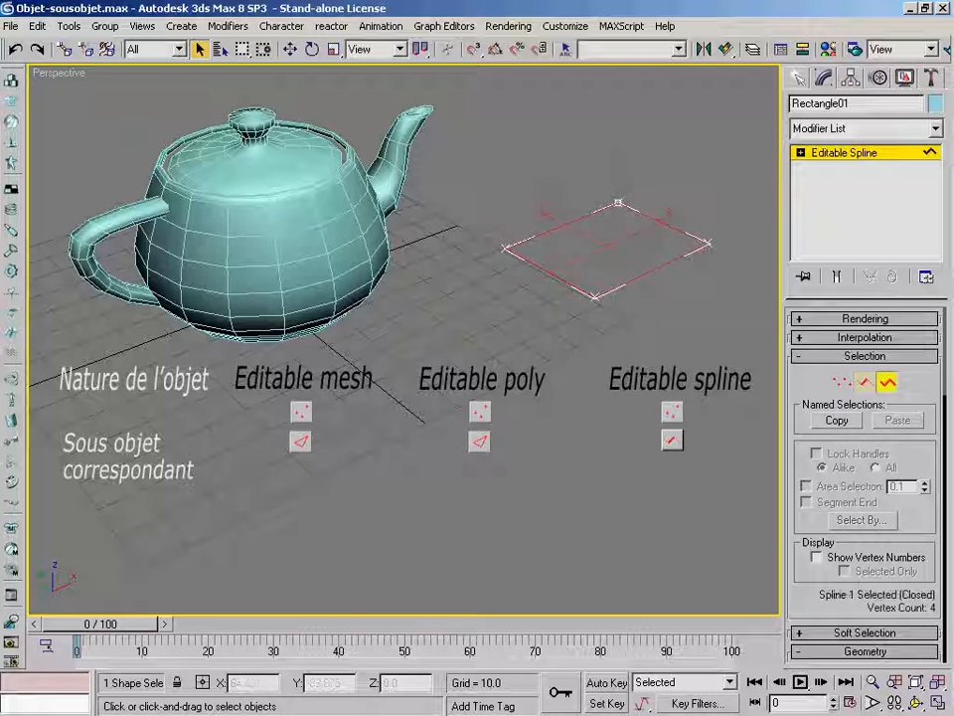